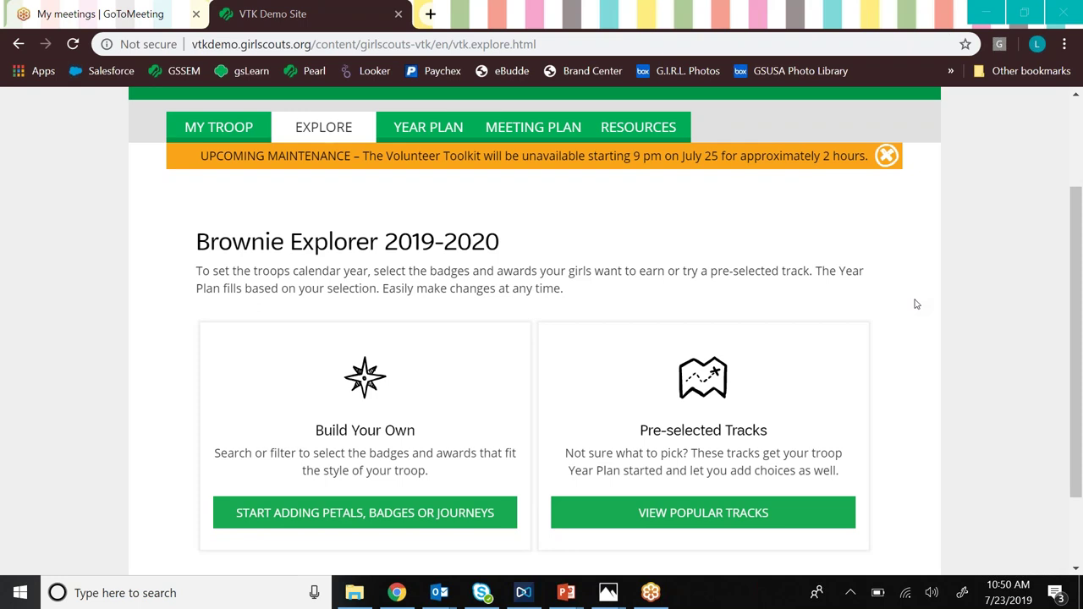
Step: Open the popular pre-selected year plan tracks for the Brownie level
scroll(1076, 279, "up", 2)
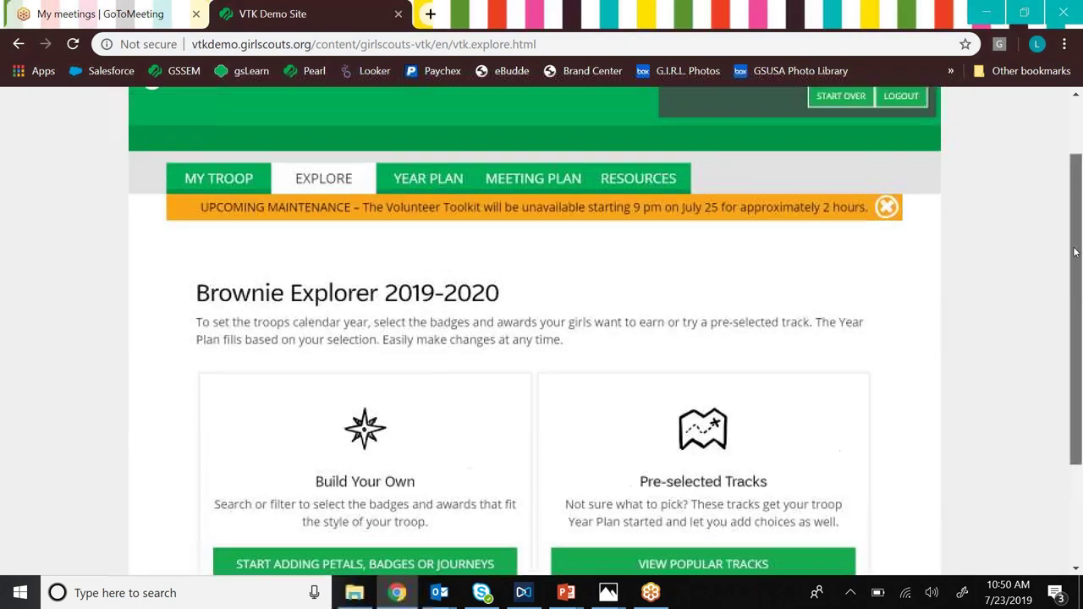
left_click_drag(1079, 268, 1078, 364)
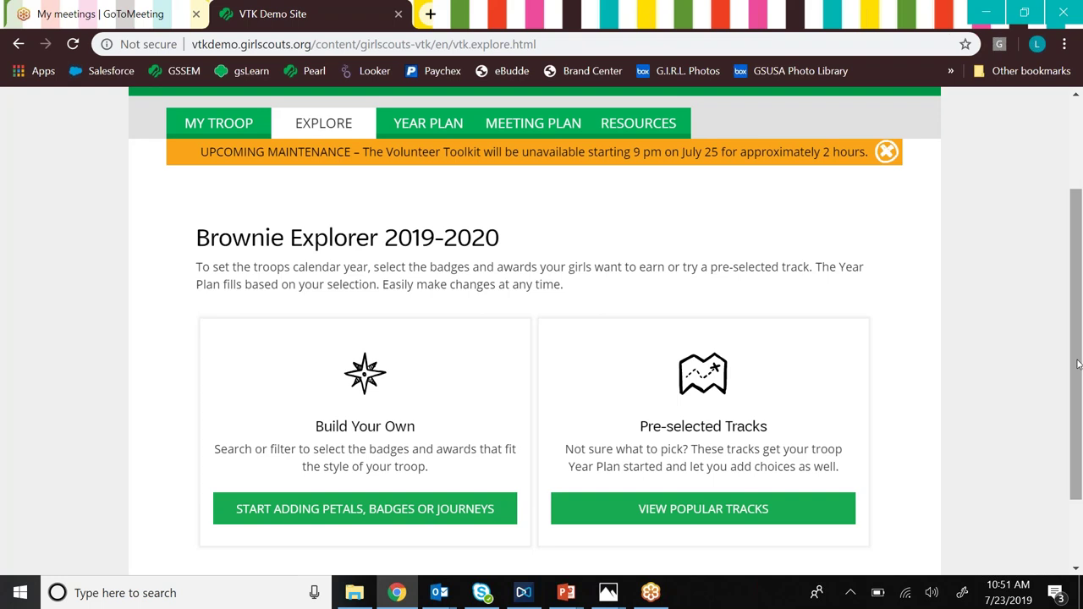
left_click_drag(1077, 364, 1077, 395)
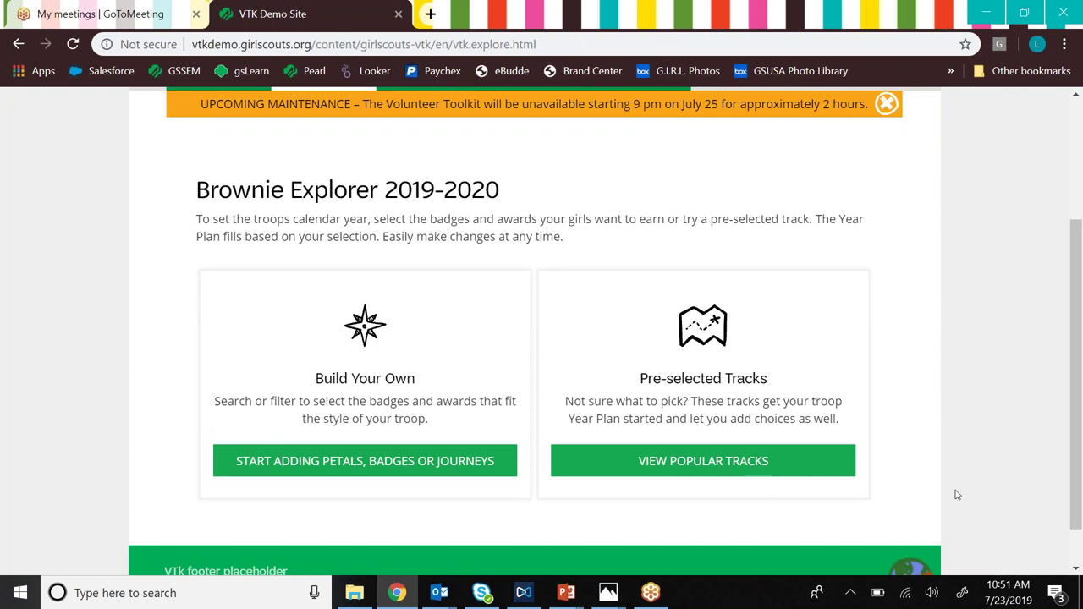
left_click(765, 461)
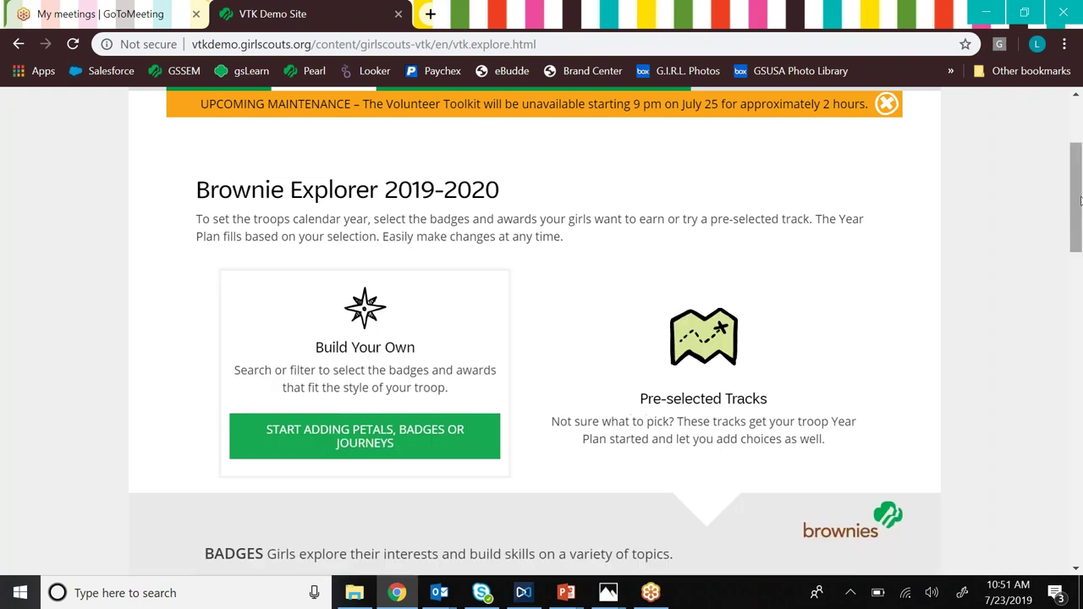
Step: Preview the Space Science and Outdoor Adventure track and examine its list of meetings
left_click_drag(1077, 205, 1063, 303)
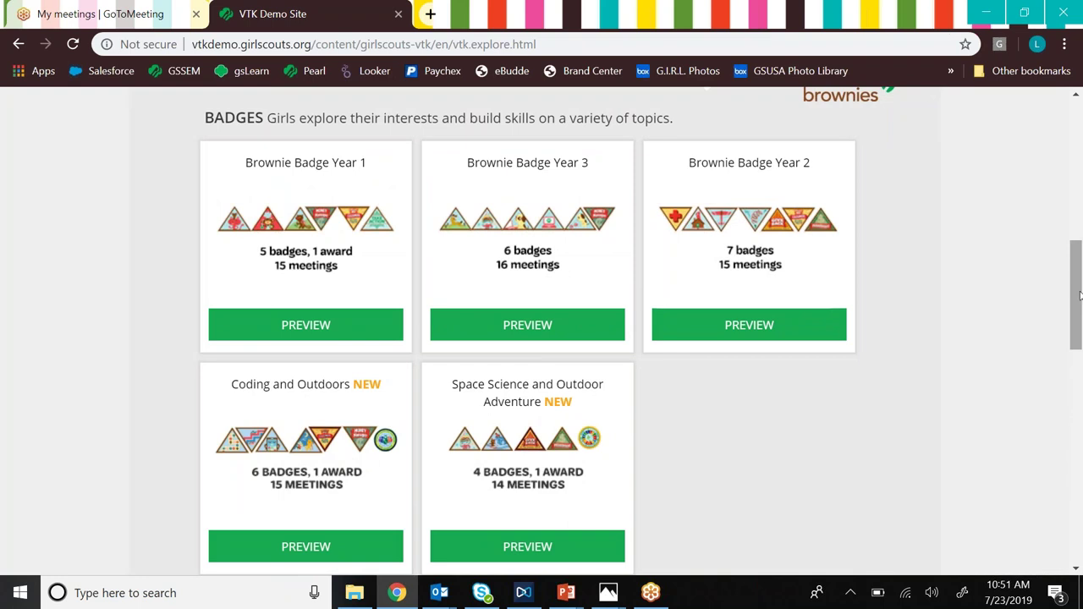
scroll(1078, 300, "down", 1)
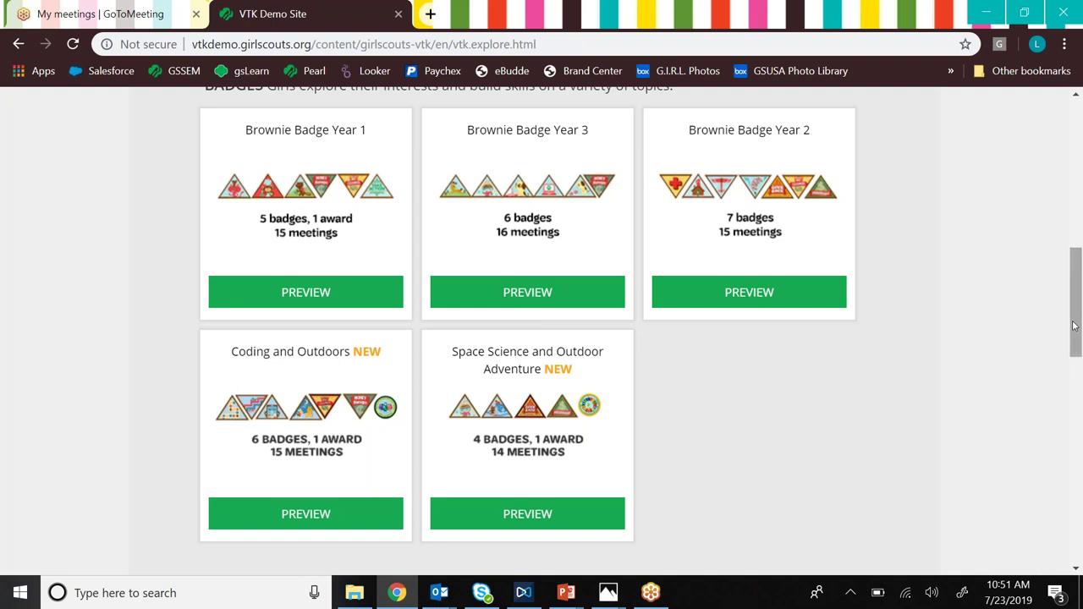
left_click_drag(1076, 327, 1080, 320)
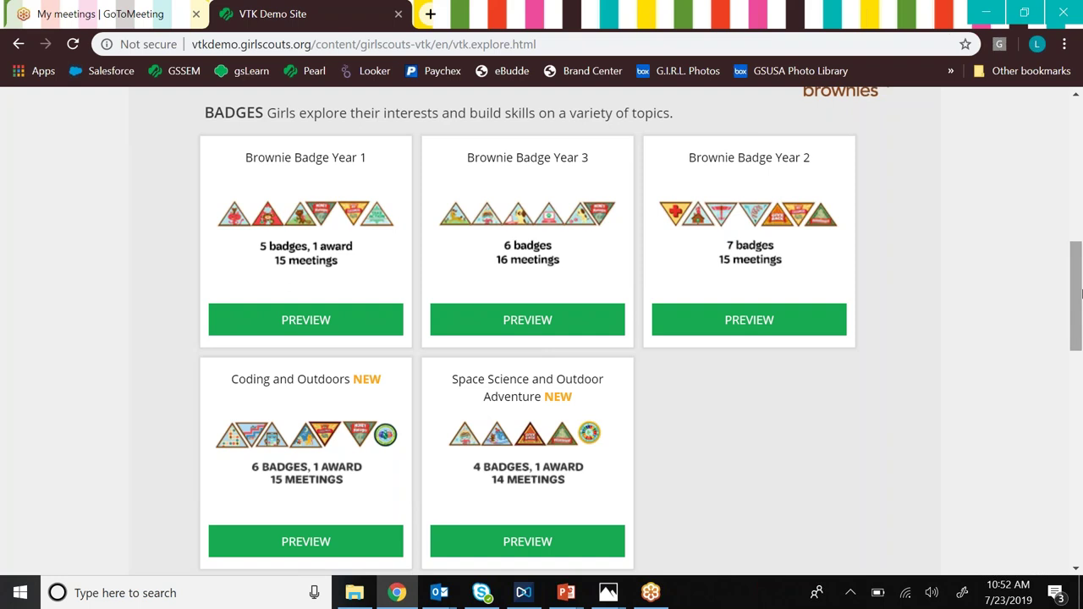
left_click_drag(1078, 293, 1078, 295)
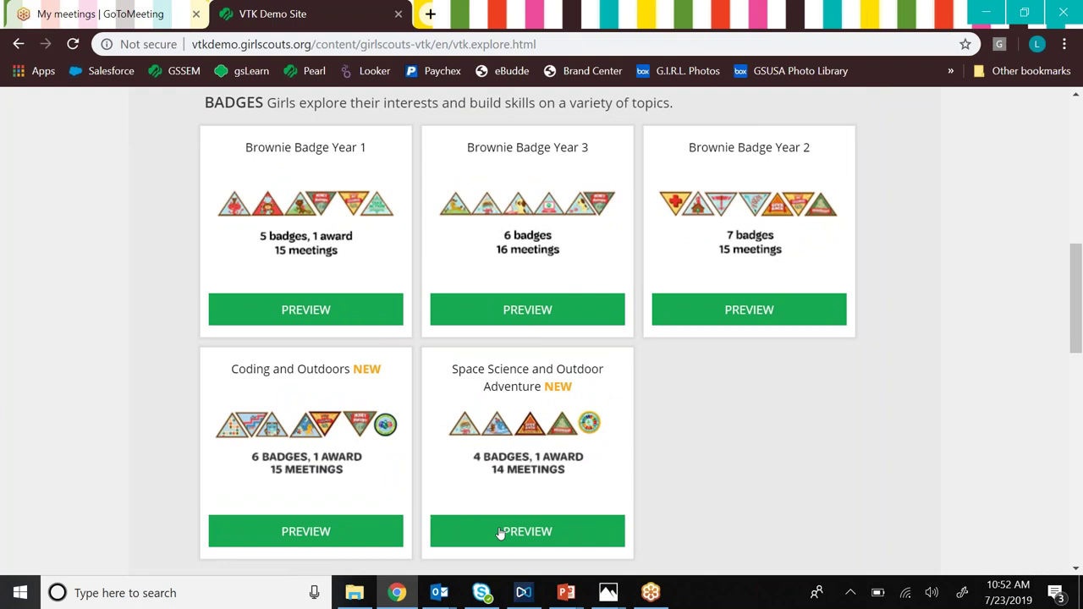
left_click(499, 534)
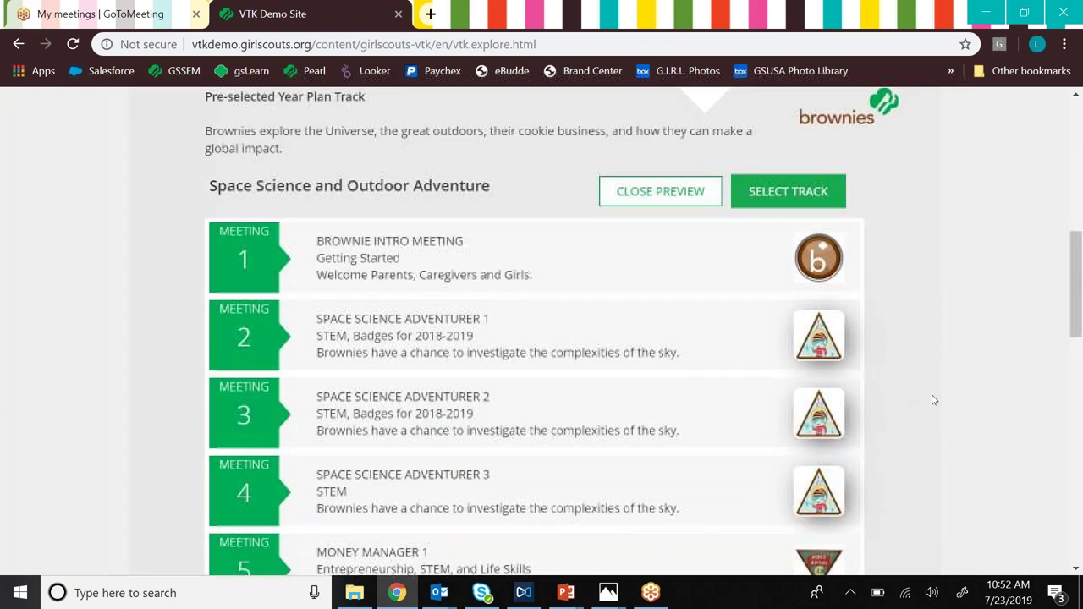
left_click_drag(1078, 261, 1073, 436)
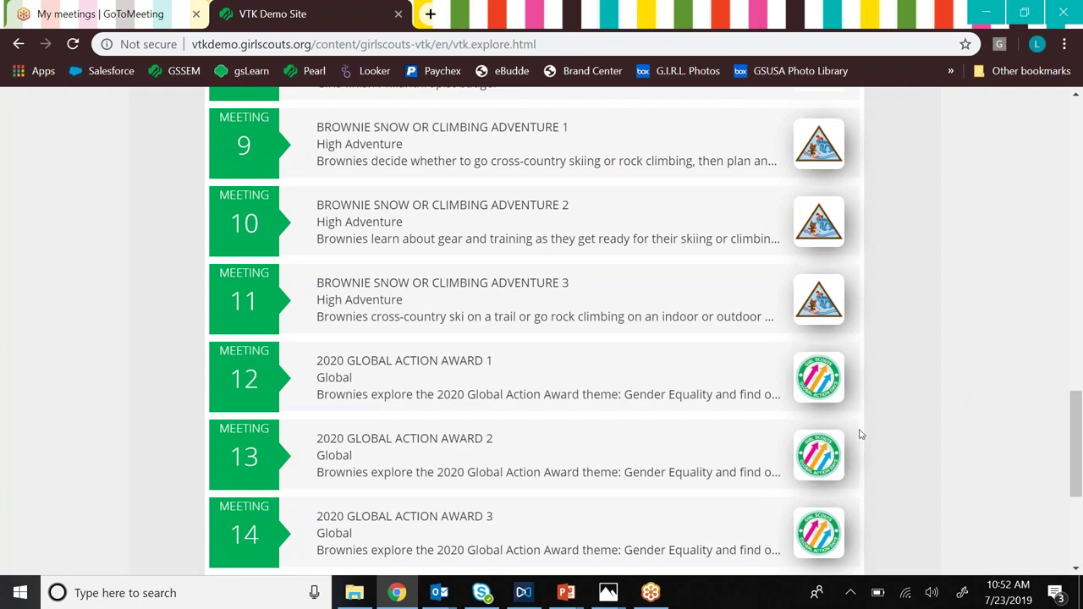
left_click_drag(1073, 407, 1051, 243)
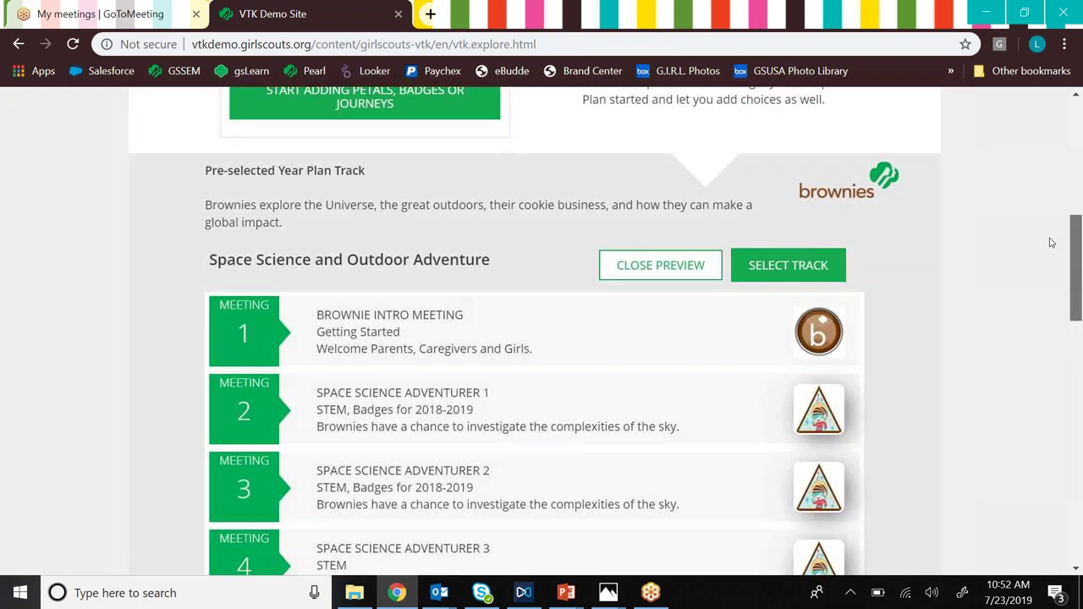
Step: Select the Space Science and Outdoor Adventure track as the troop's year plan and confirm the choice
scroll(1052, 250, "down", 1)
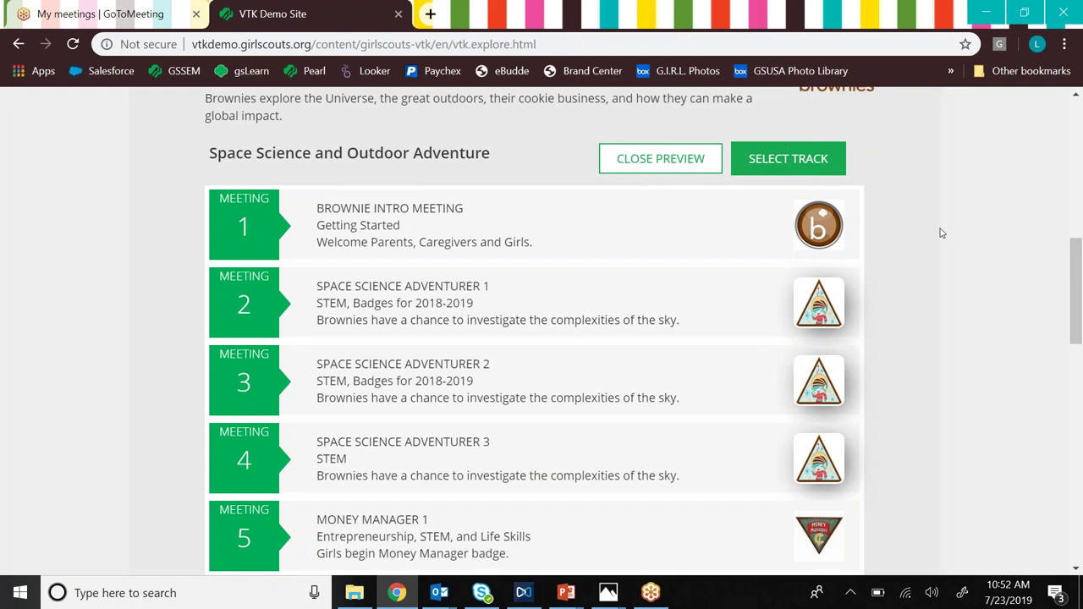
left_click(799, 161)
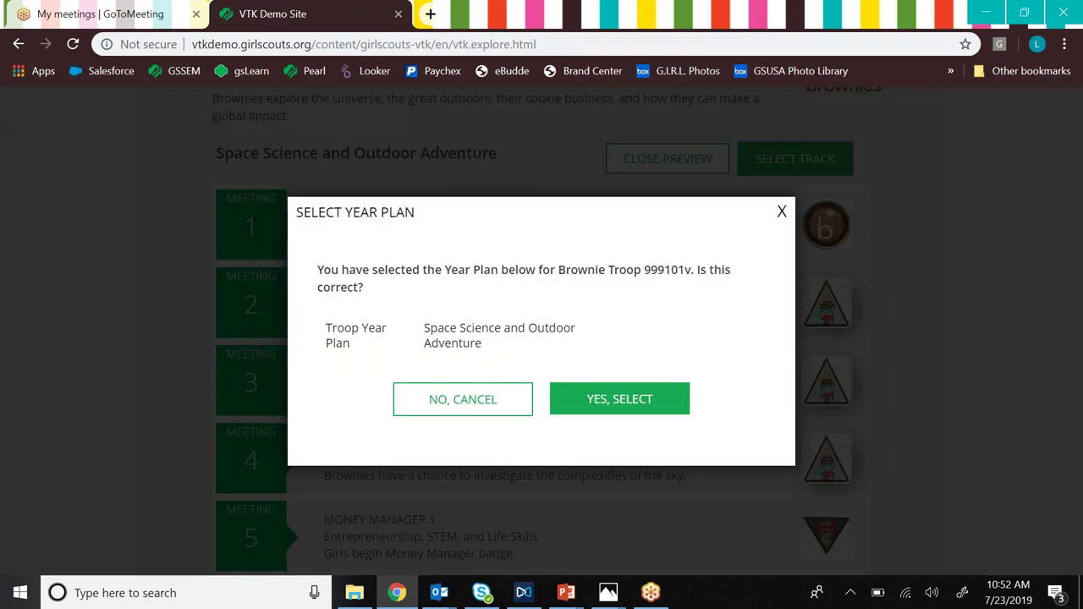
left_click(618, 399)
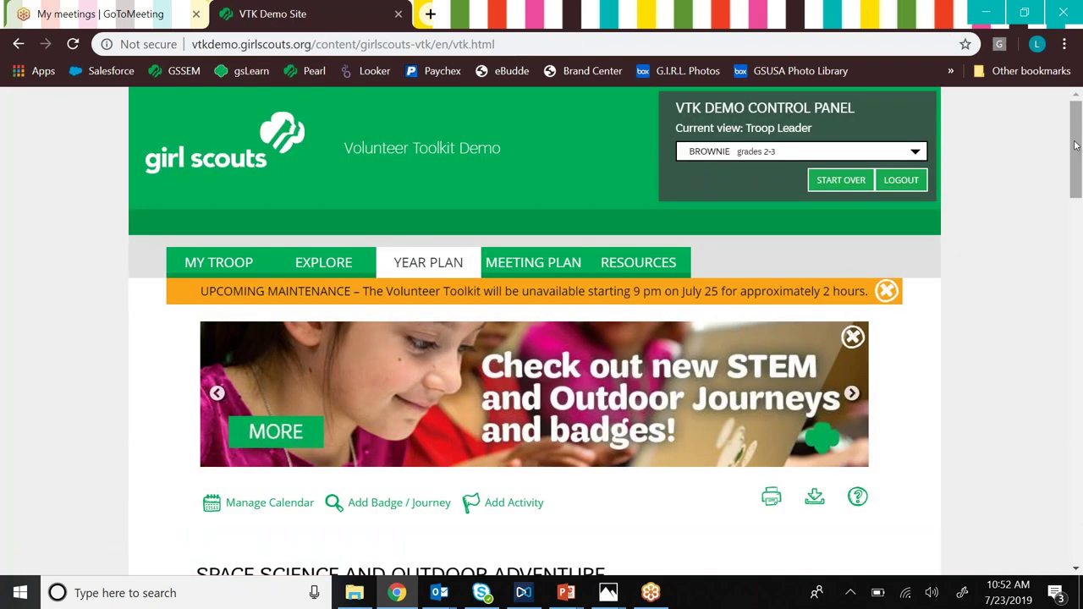
Step: Dismiss the upcoming maintenance notice on the Year Plan page
left_click_drag(1075, 143, 1080, 171)
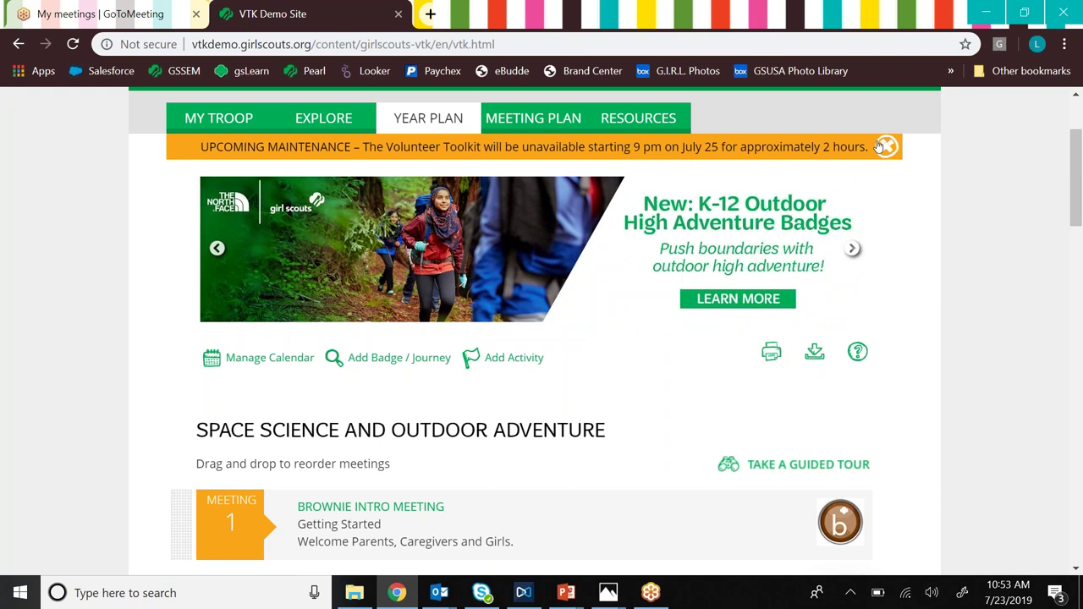
left_click(885, 148)
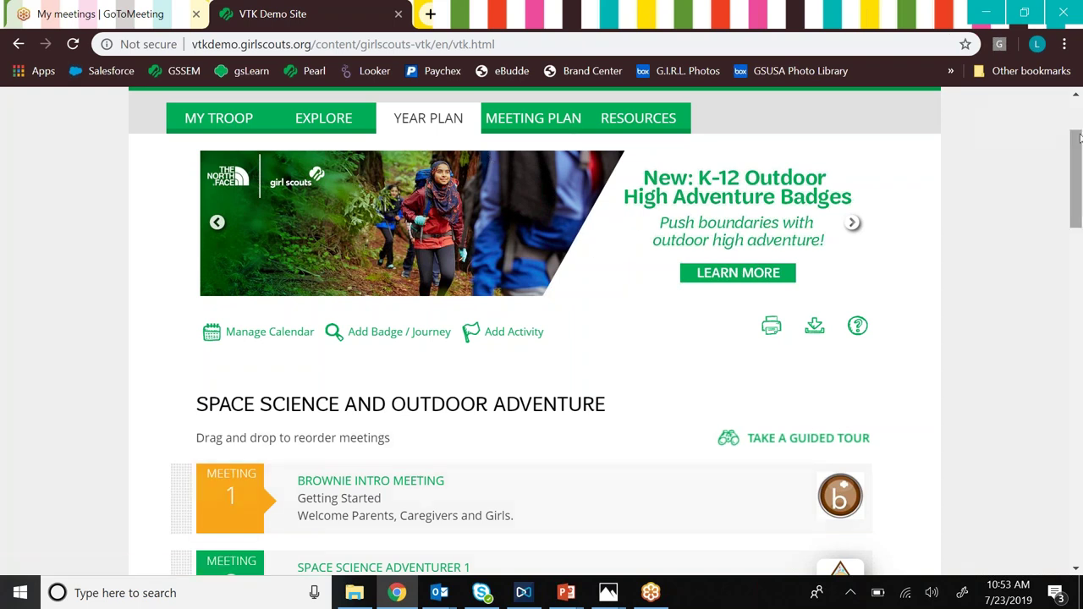
left_click_drag(1078, 152, 877, 150)
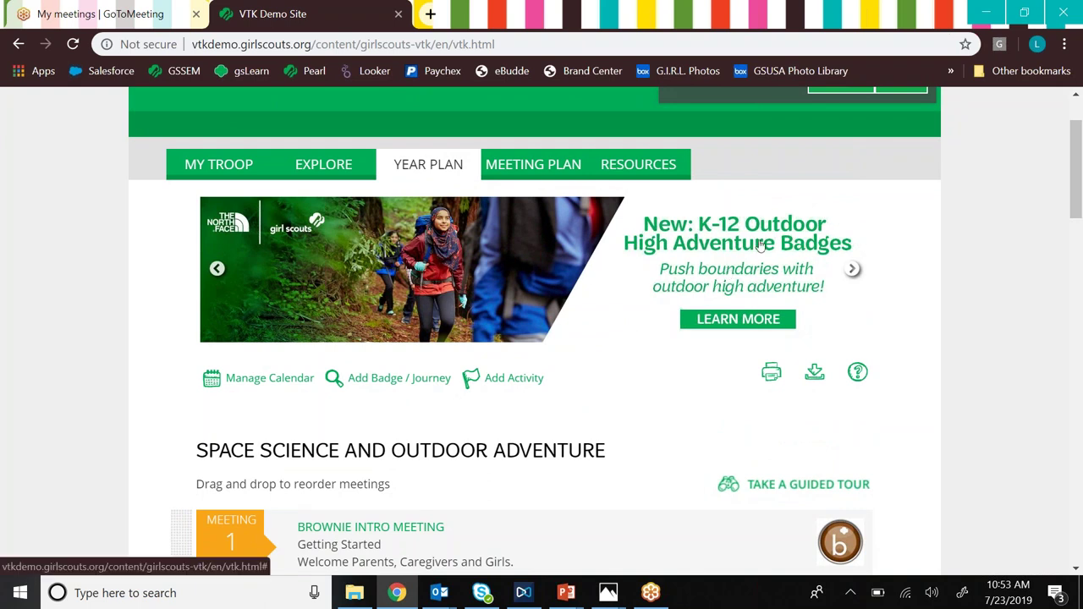
Step: Look through the year plan's meetings and the dated events listed after them
left_click_drag(1076, 158, 1077, 226)
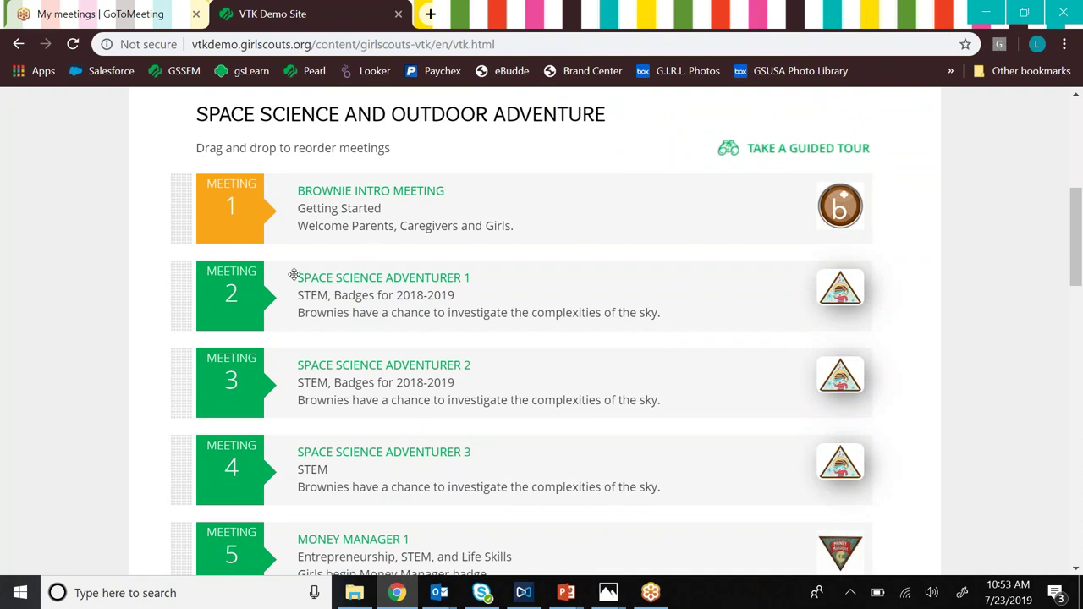
left_click_drag(173, 268, 188, 203)
left_click_drag(1077, 214, 1075, 471)
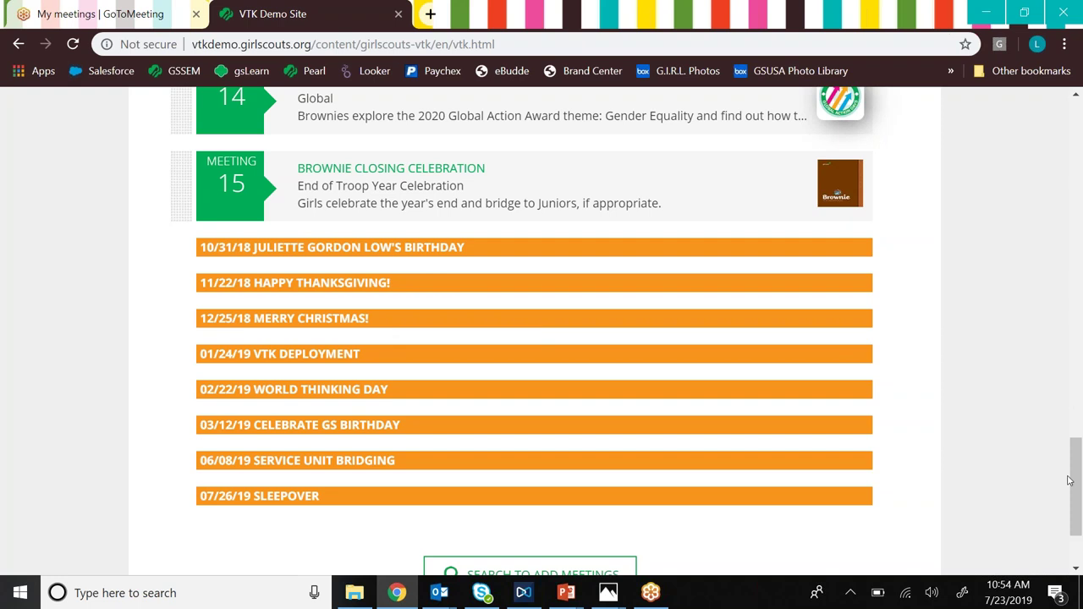
Step: Set the meeting calendar's start date to 09/09/2019, clear the Thanksgiving Day exclusion, and update and confirm the schedule
left_click_drag(1075, 482, 1046, 180)
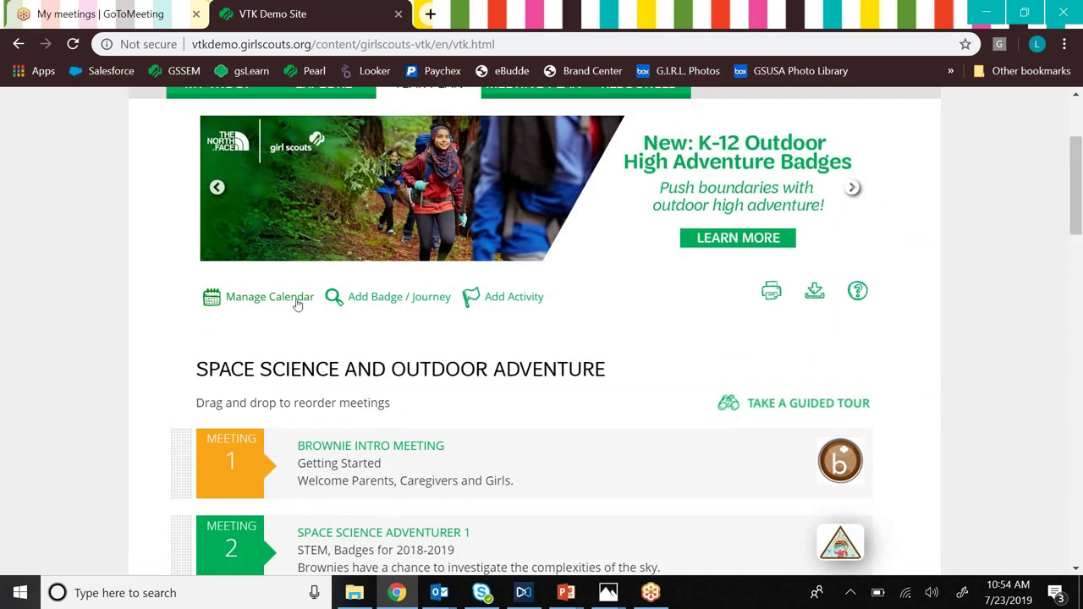
left_click(262, 305)
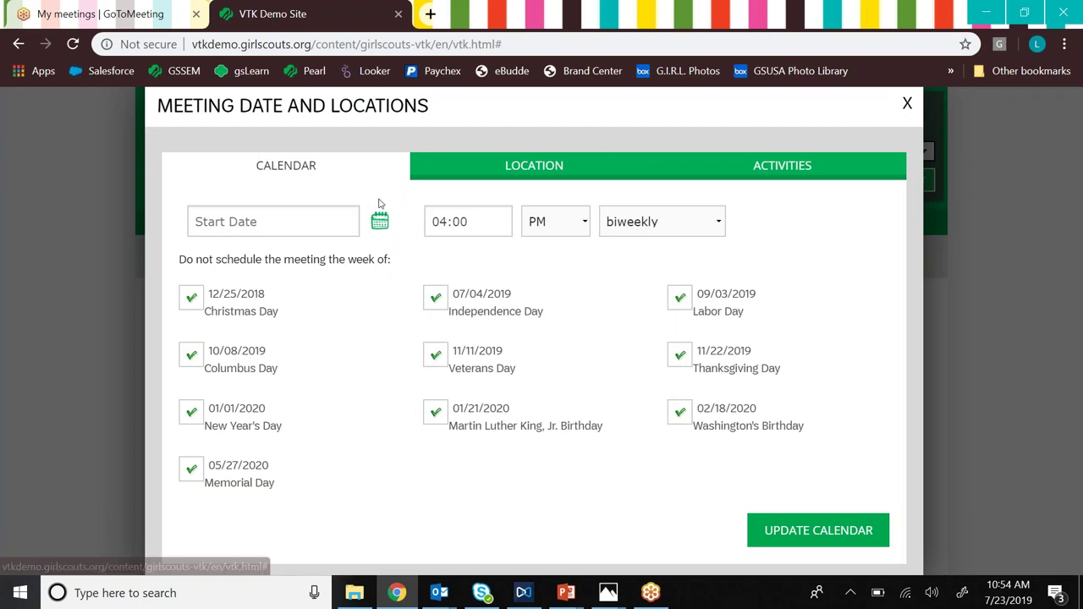
left_click(255, 220)
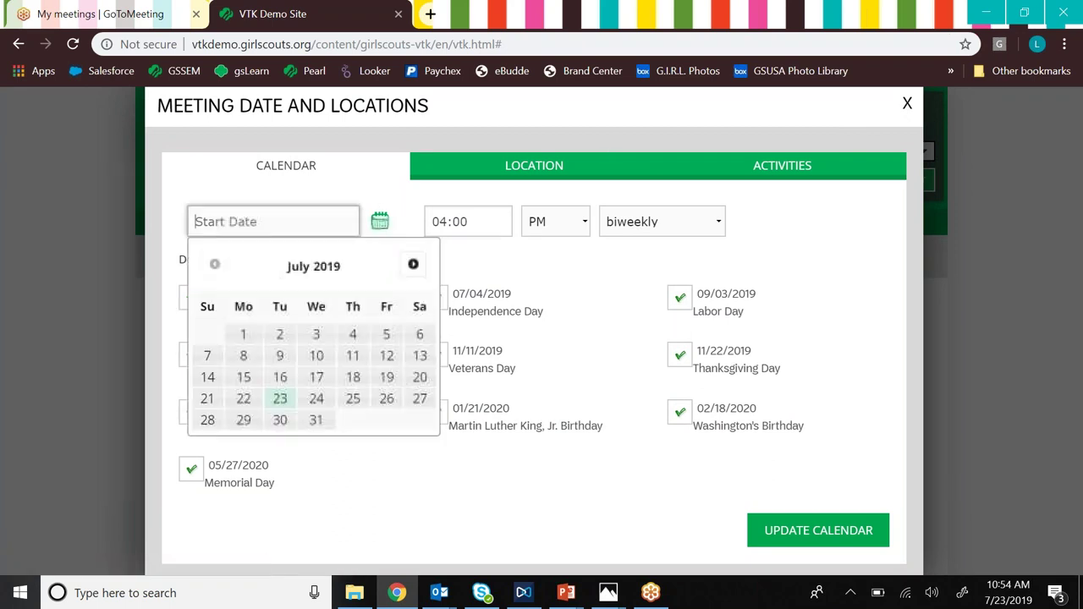
left_click(382, 225)
left_click(381, 224)
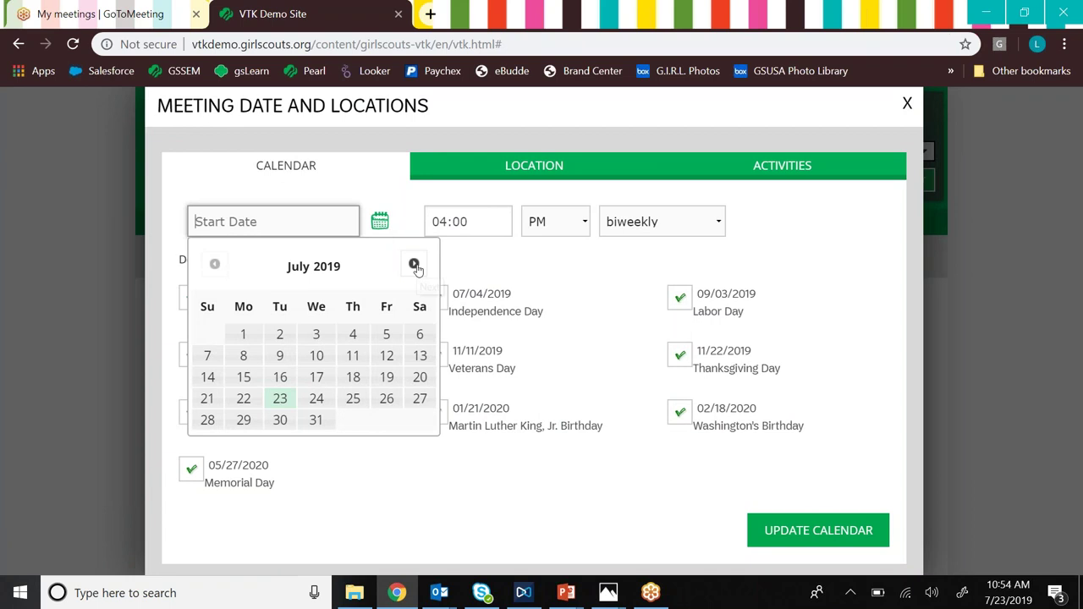
left_click(414, 265)
left_click(415, 265)
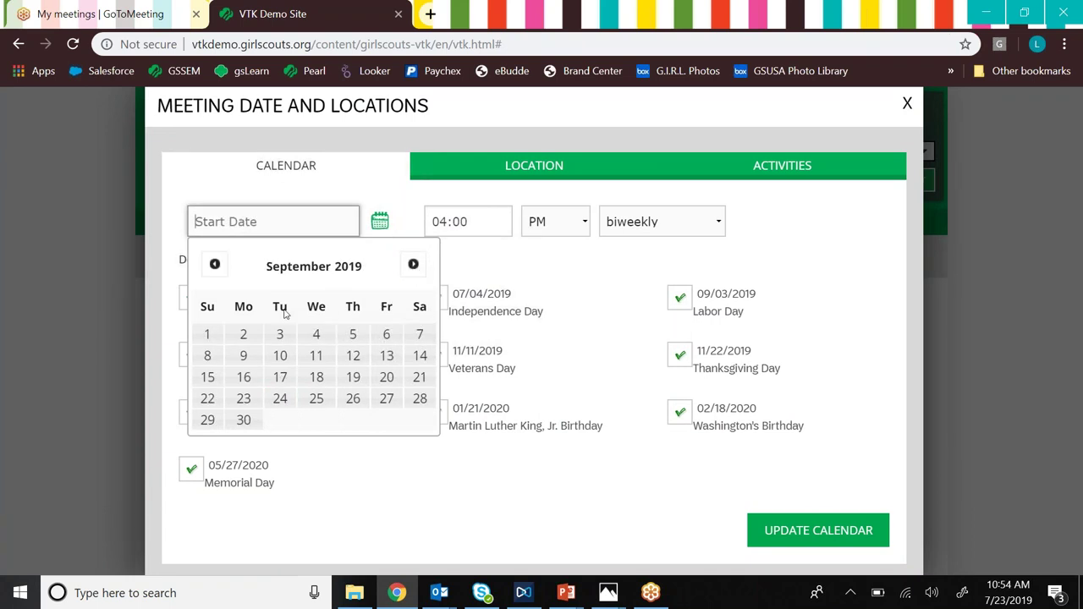
left_click(239, 357)
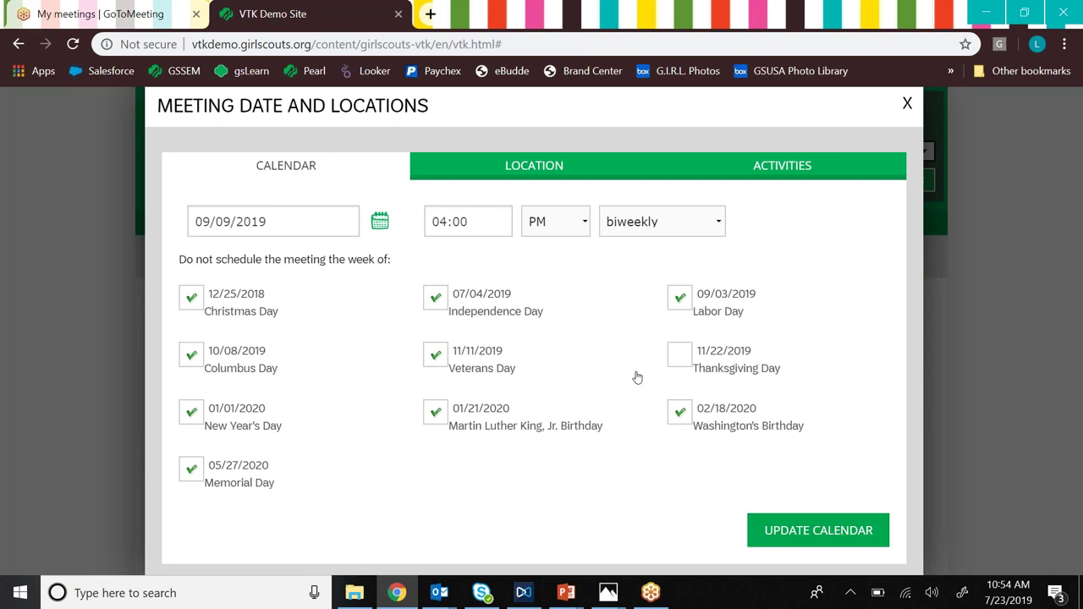
left_click(825, 536)
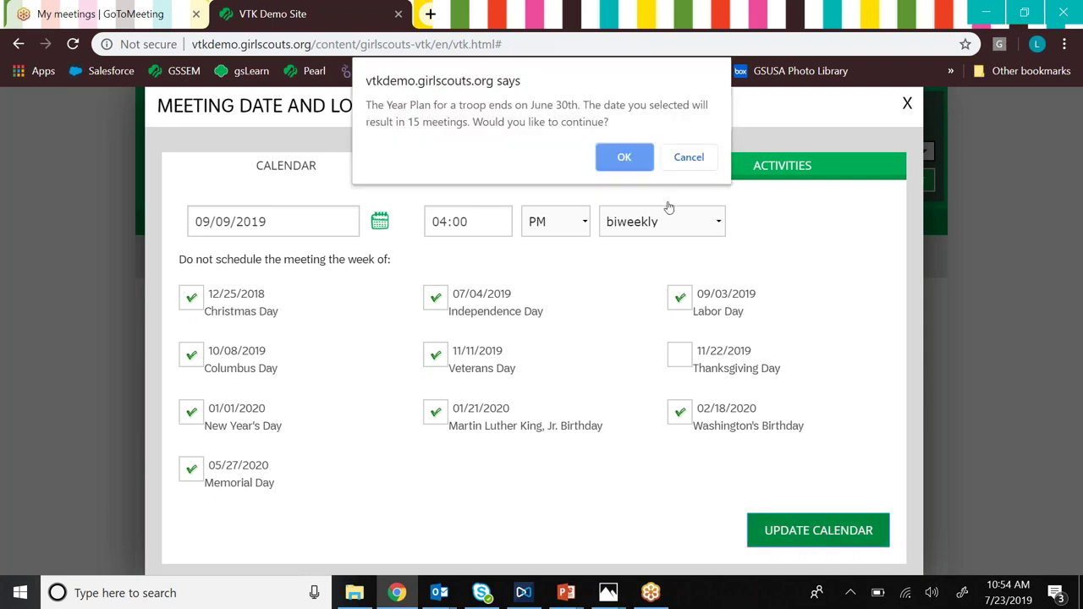
left_click(623, 158)
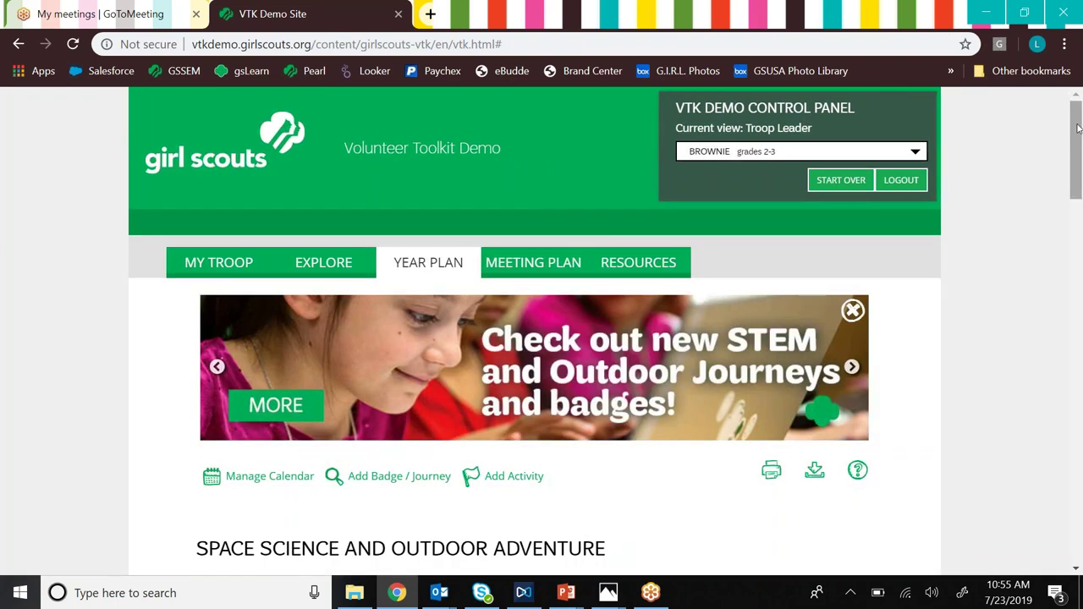
Step: Start adding a badge or journey meeting and filter the search to the Brownie level and the Badges/Petals meeting plan type
mouse_move(1076, 157)
left_mouse_down()
mouse_move(1079, 495)
mouse_move(1069, 159)
left_mouse_up()
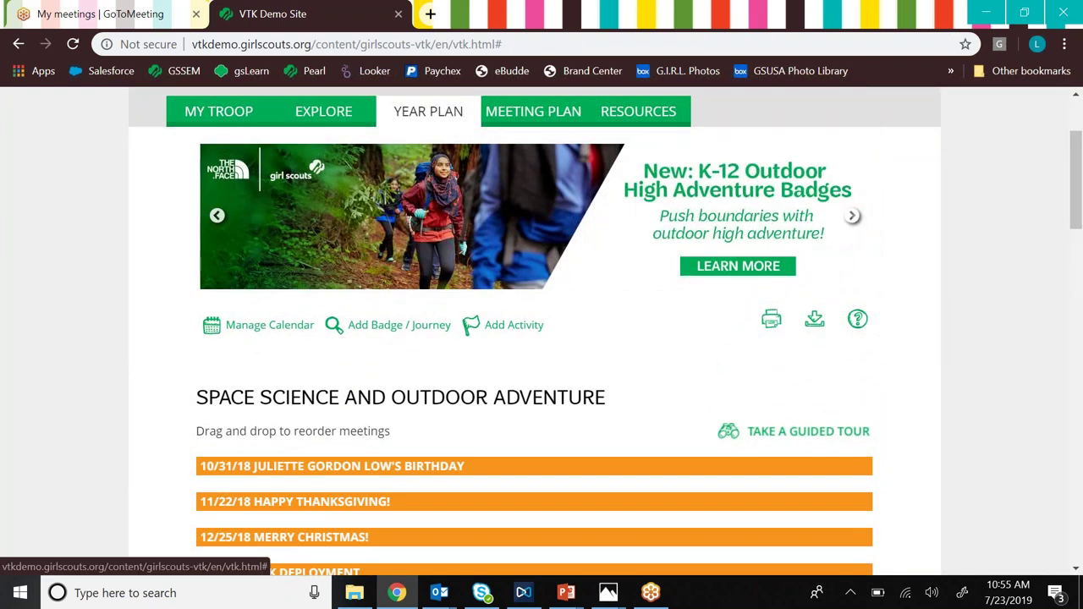
left_click(391, 334)
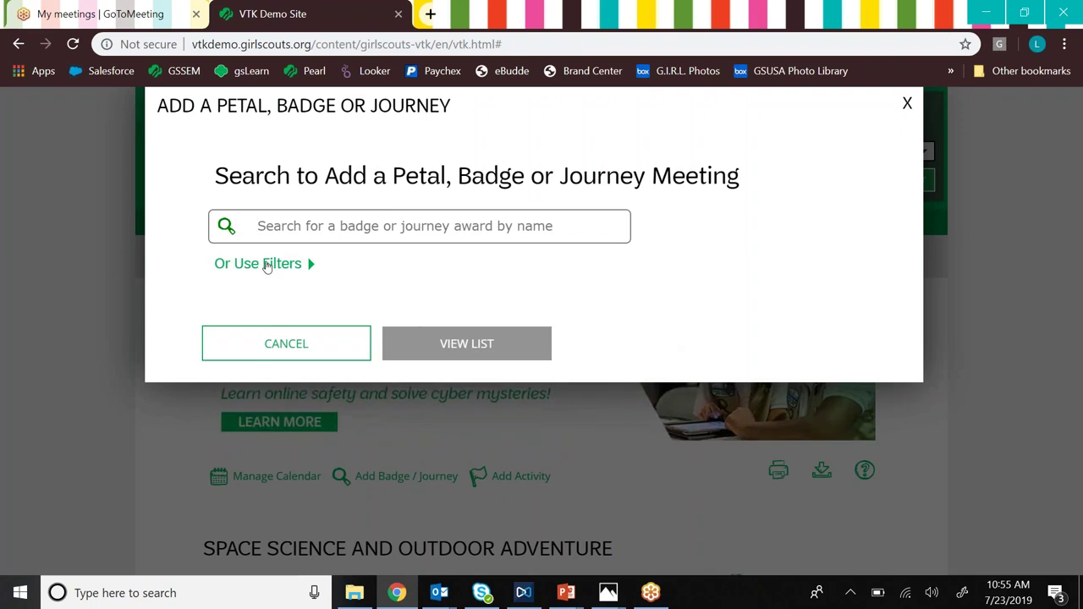
left_click(267, 265)
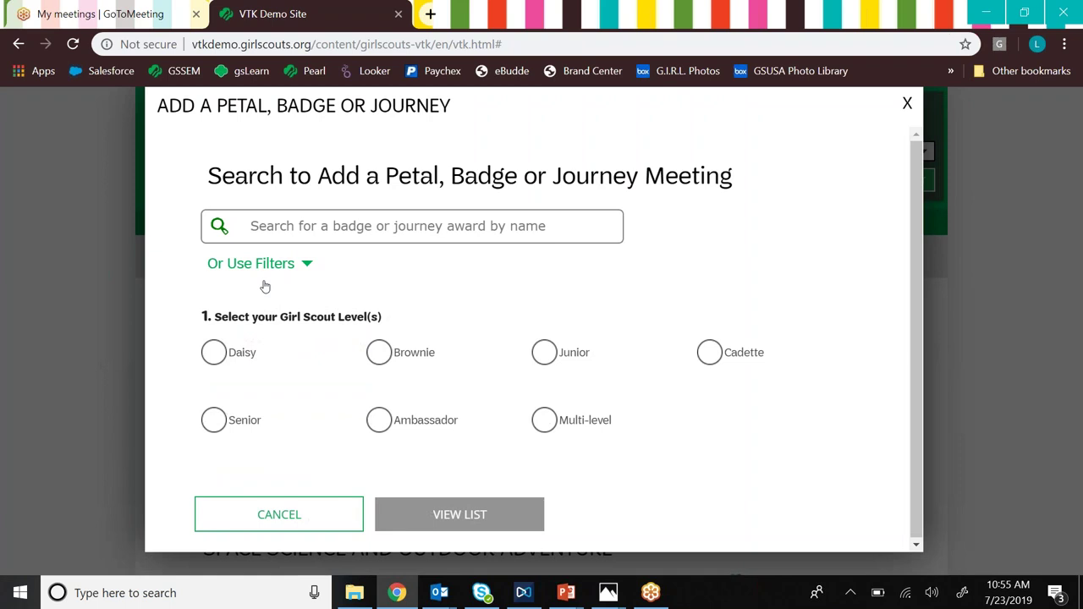
left_click_drag(920, 160, 923, 170)
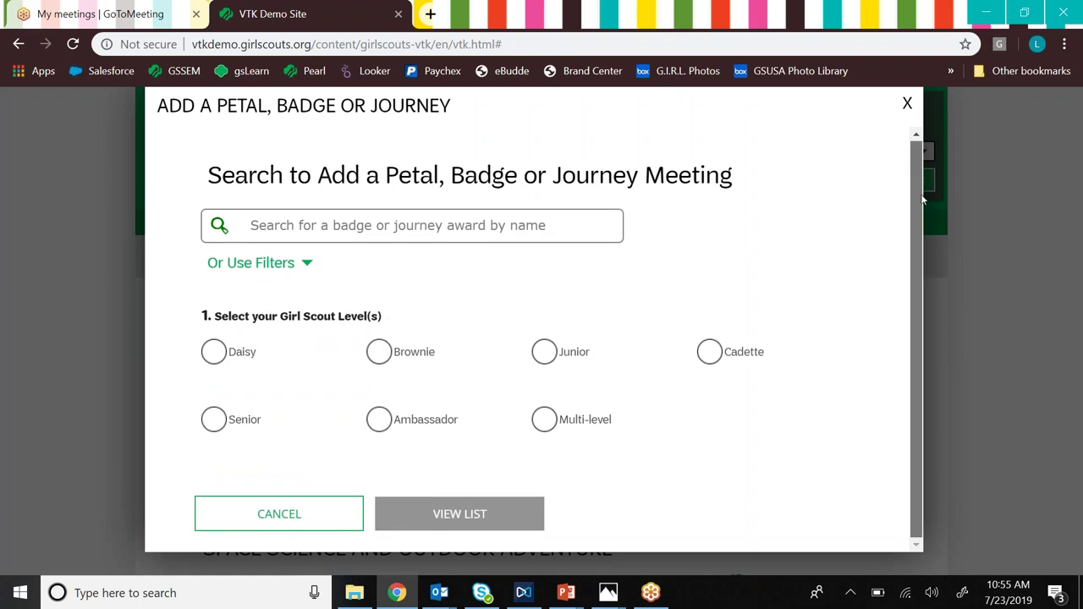
left_click(379, 352)
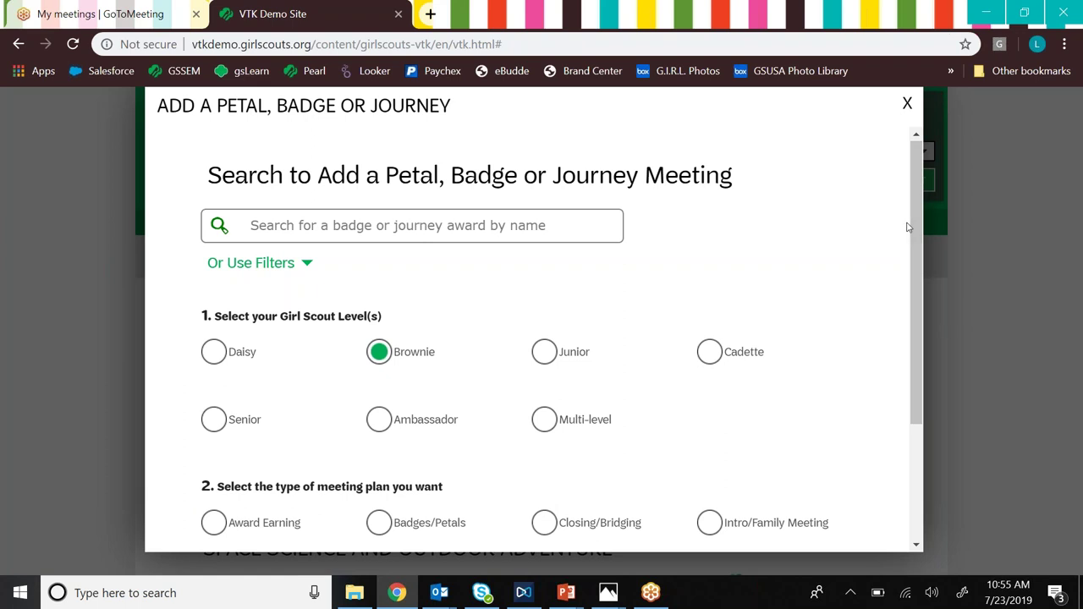
left_click_drag(929, 200, 918, 426)
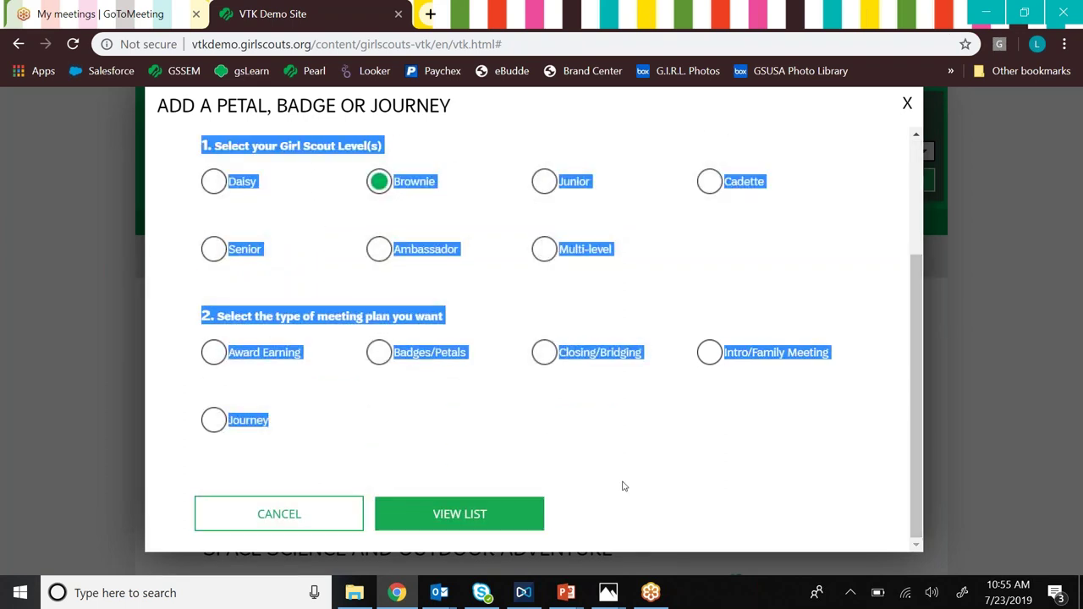
left_click(467, 381)
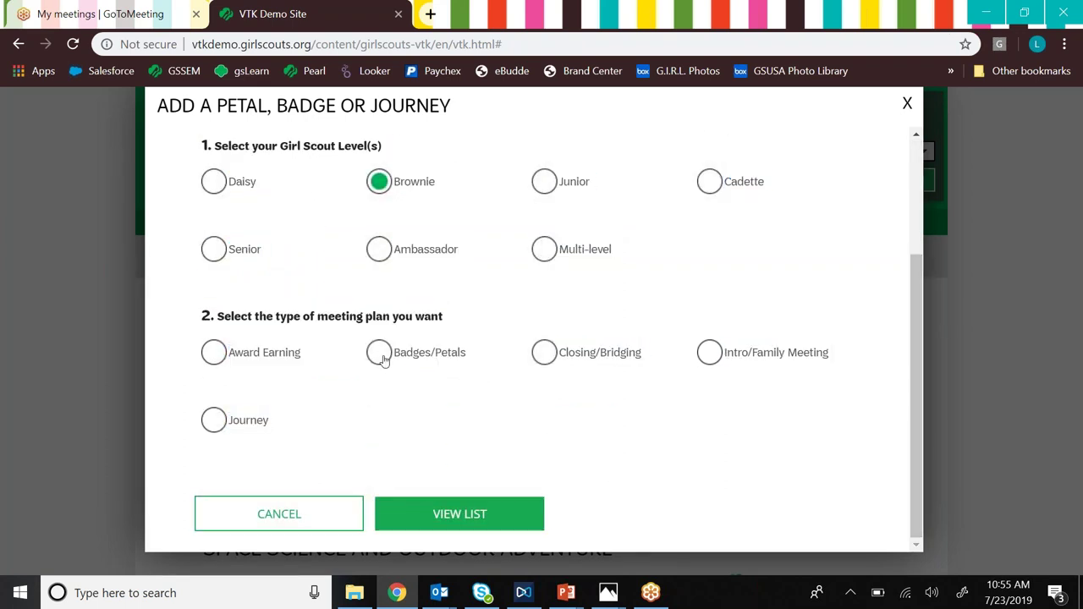
left_click(380, 355)
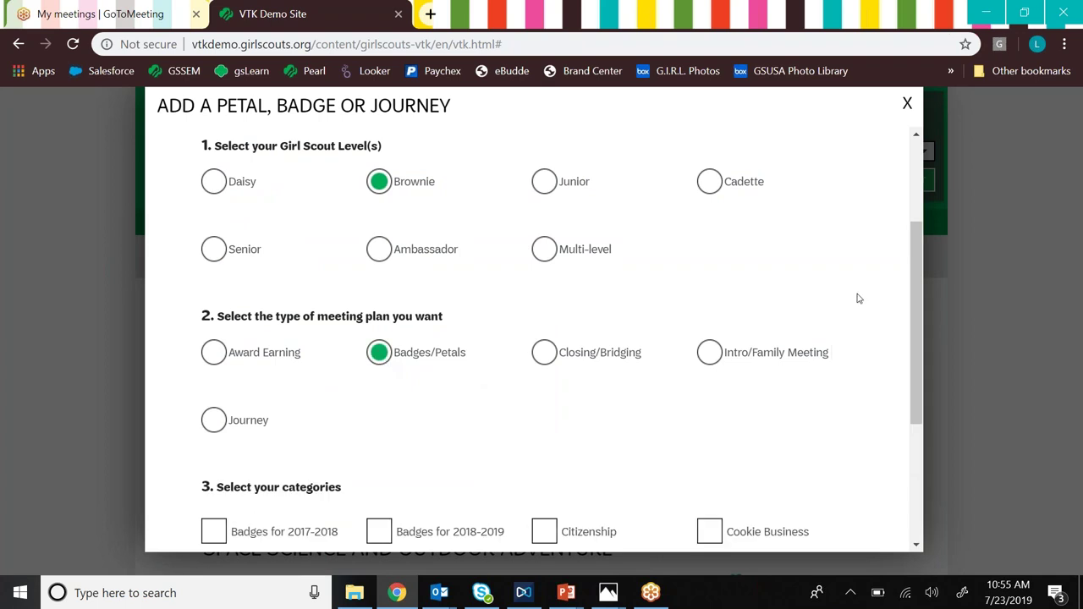
Step: List the meeting plans in the Outdoor category and add Brownie Trail Adventure 1, 2 and 3 to the year plan
left_click_drag(918, 237, 934, 387)
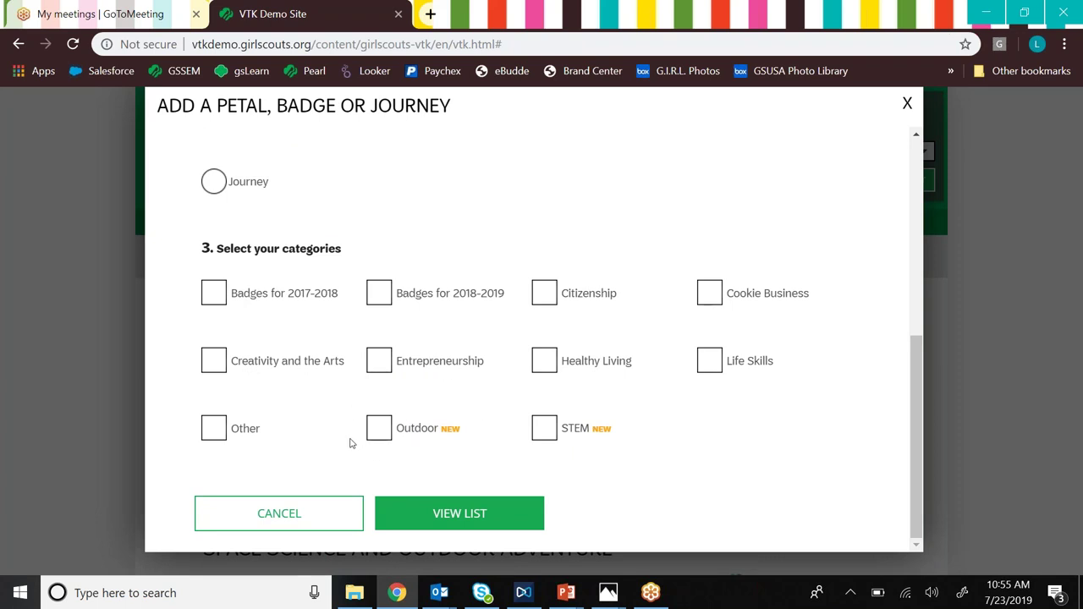
left_click(378, 431)
left_click(432, 511)
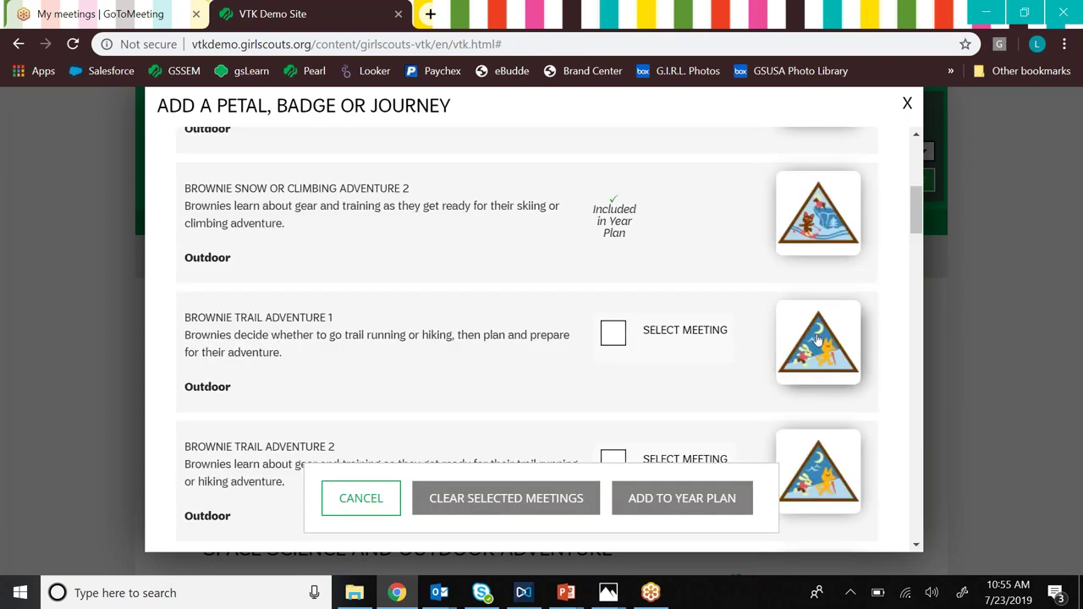
left_click_drag(916, 213, 914, 197)
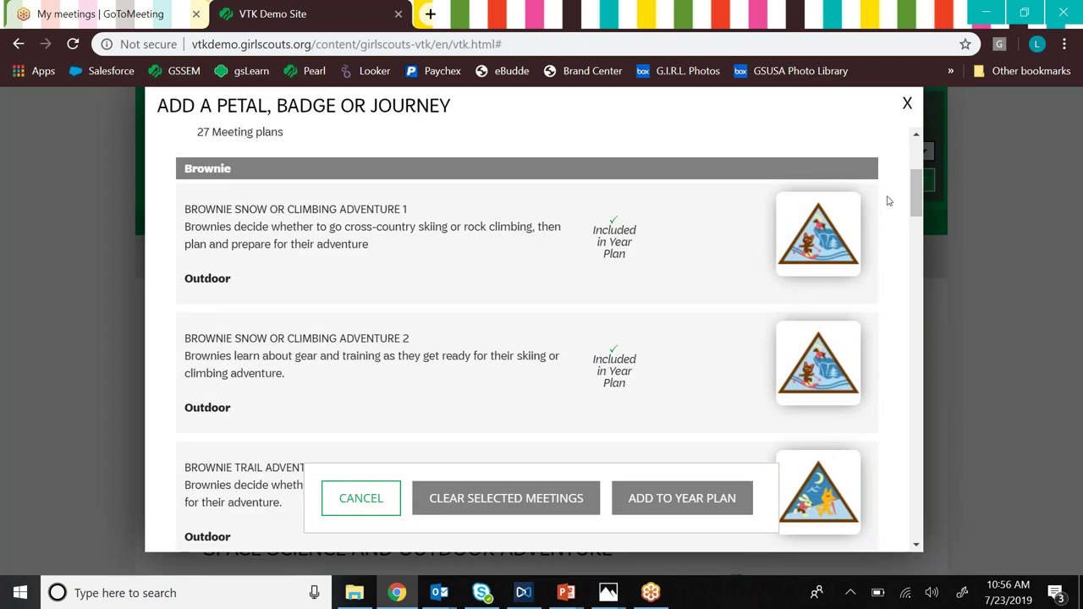
left_click_drag(912, 194, 906, 228)
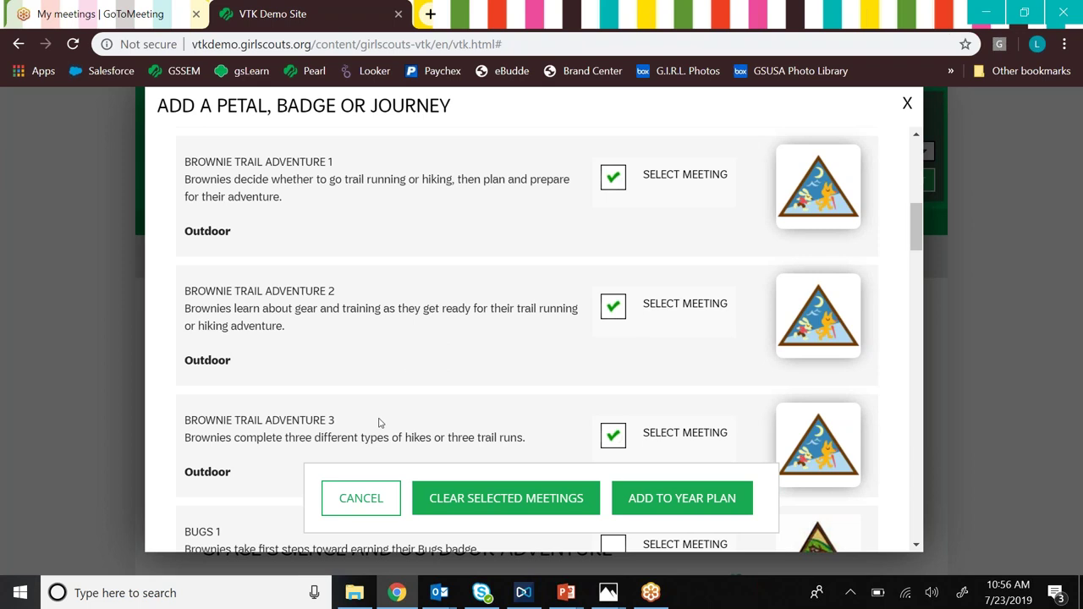
left_click(710, 494)
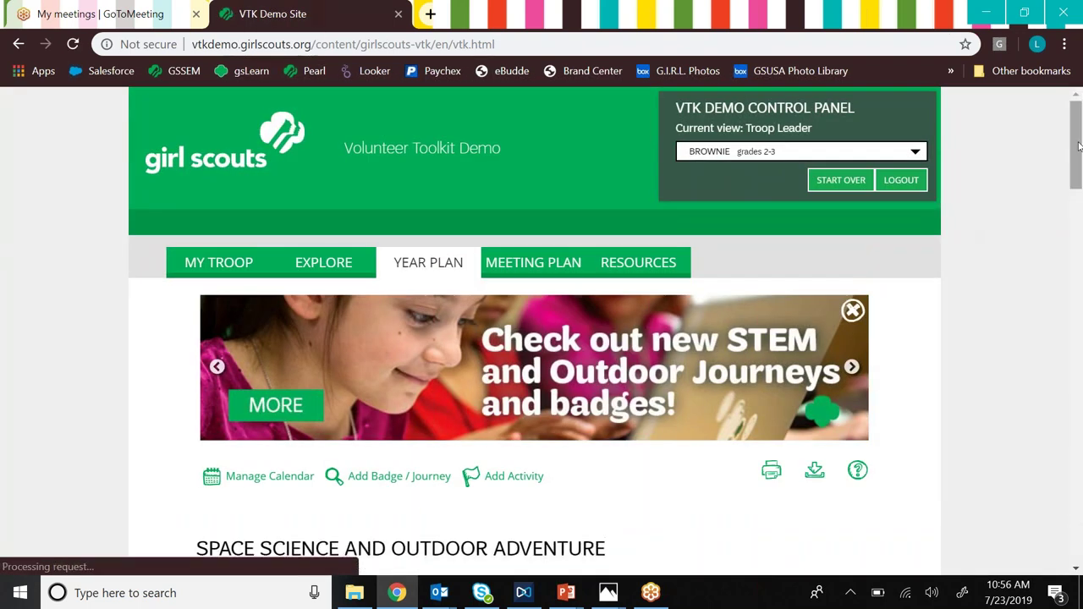
Step: Start a custom activity named "Camp!" and set its date to 06/19/2020
mouse_move(1079, 146)
left_mouse_down()
mouse_move(1053, 501)
mouse_move(1068, 153)
mouse_move(1068, 165)
left_mouse_up()
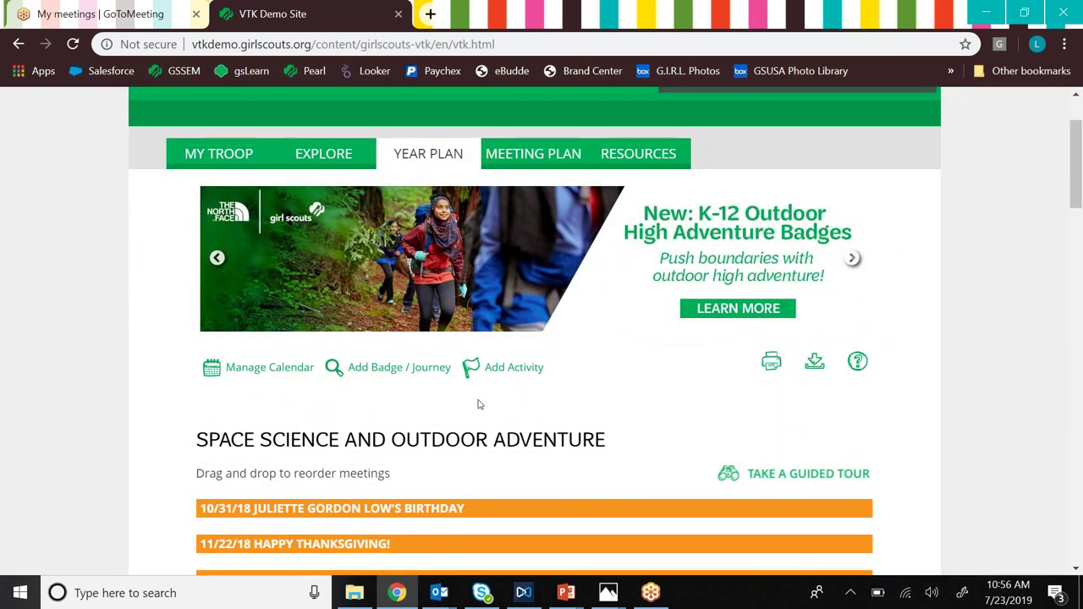
left_click(513, 370)
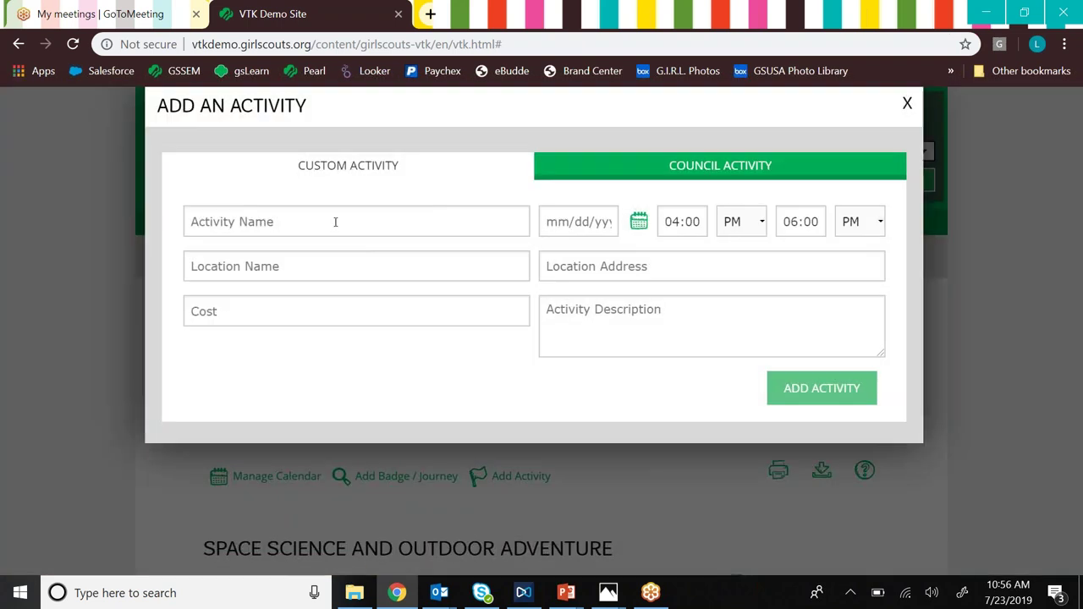
left_click(335, 222)
left_click(302, 269)
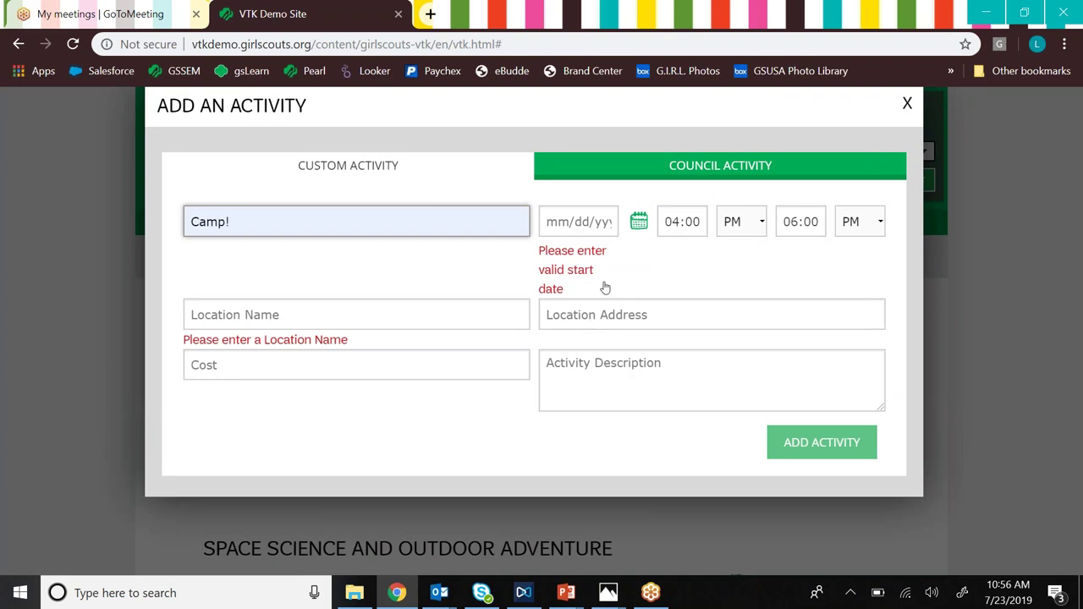
left_click(642, 225)
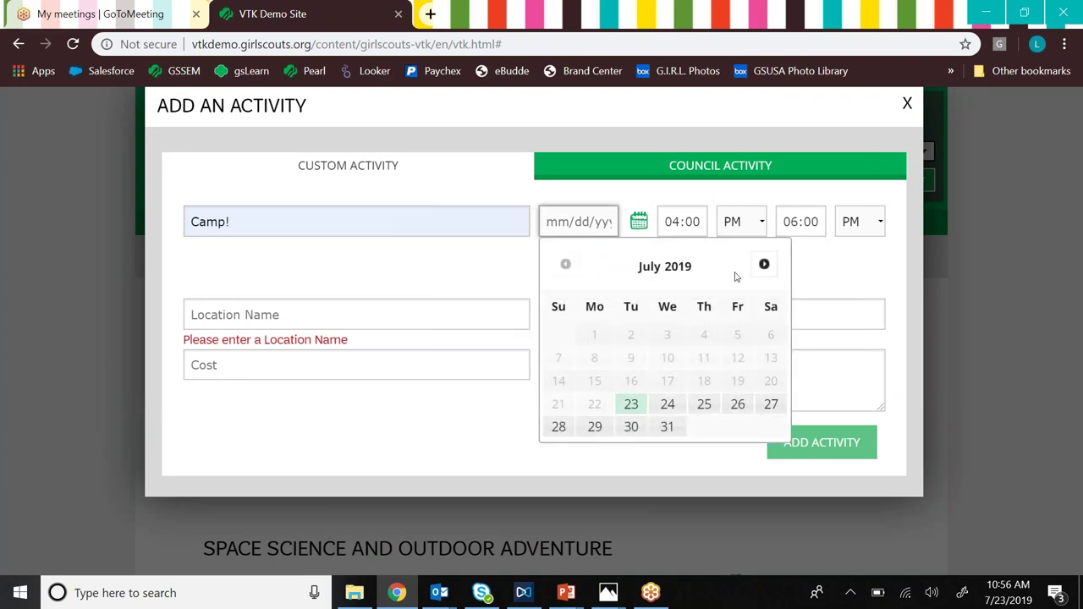
left_click(765, 265)
left_click(765, 266)
left_click(765, 266)
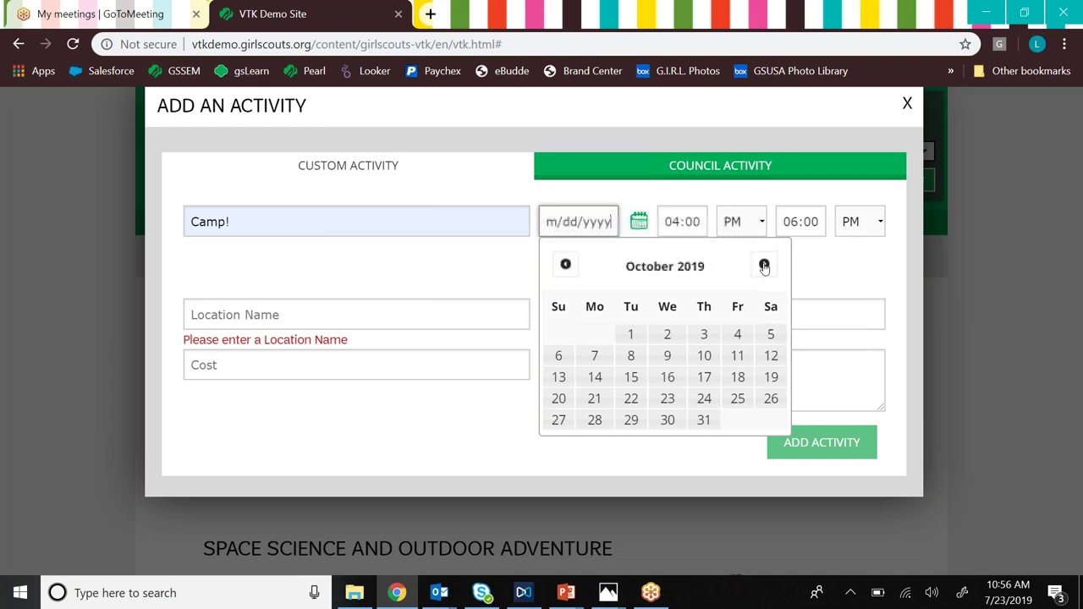
double_click(765, 265)
left_click(765, 266)
left_click(765, 266)
left_click(764, 265)
left_click(765, 265)
left_click(765, 266)
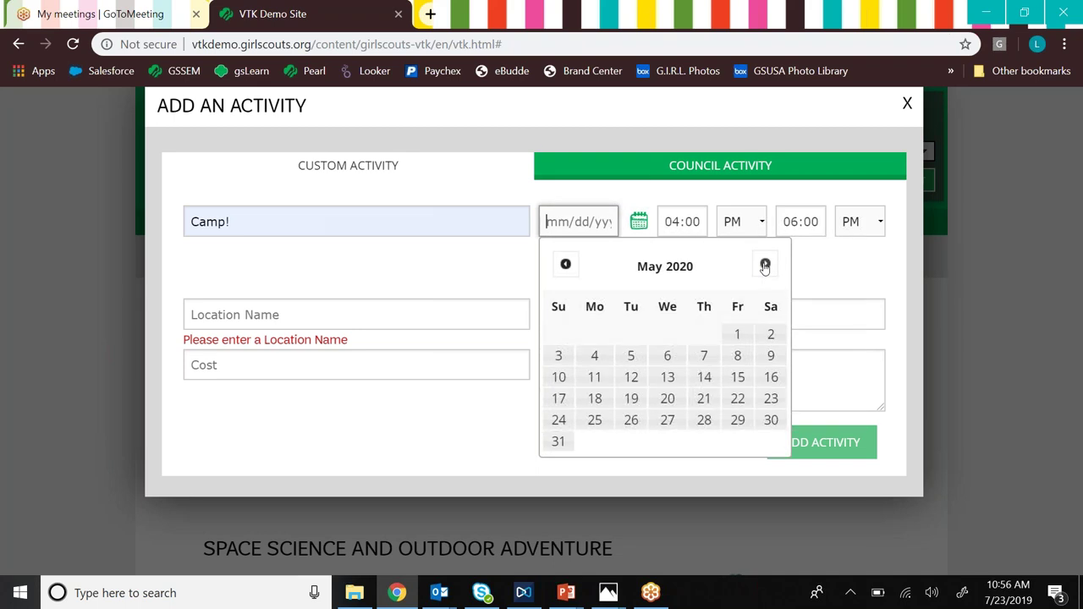
left_click(765, 266)
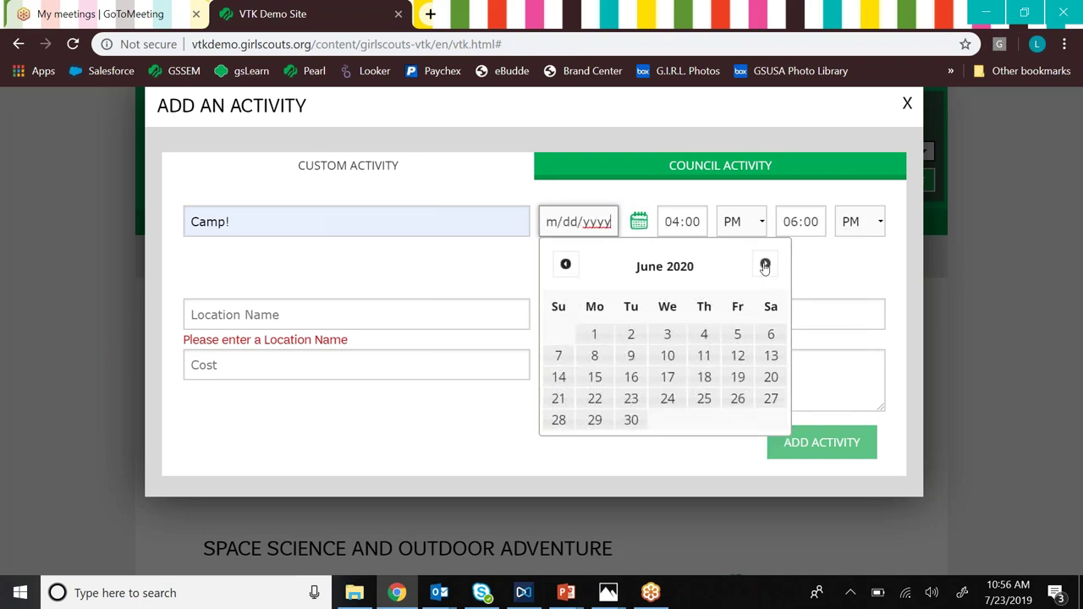
left_click(738, 377)
Step: Give the activity the location name CHH, a cost of 10.00 and the location address, and add it to the year plan
left_click(339, 257)
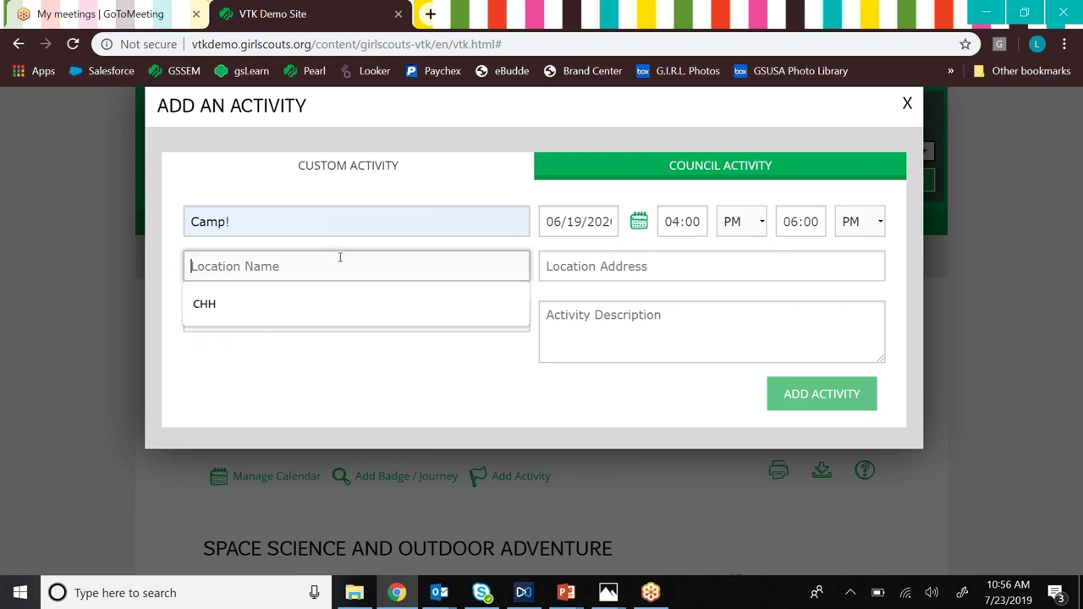
left_click(287, 315)
left_click(426, 319)
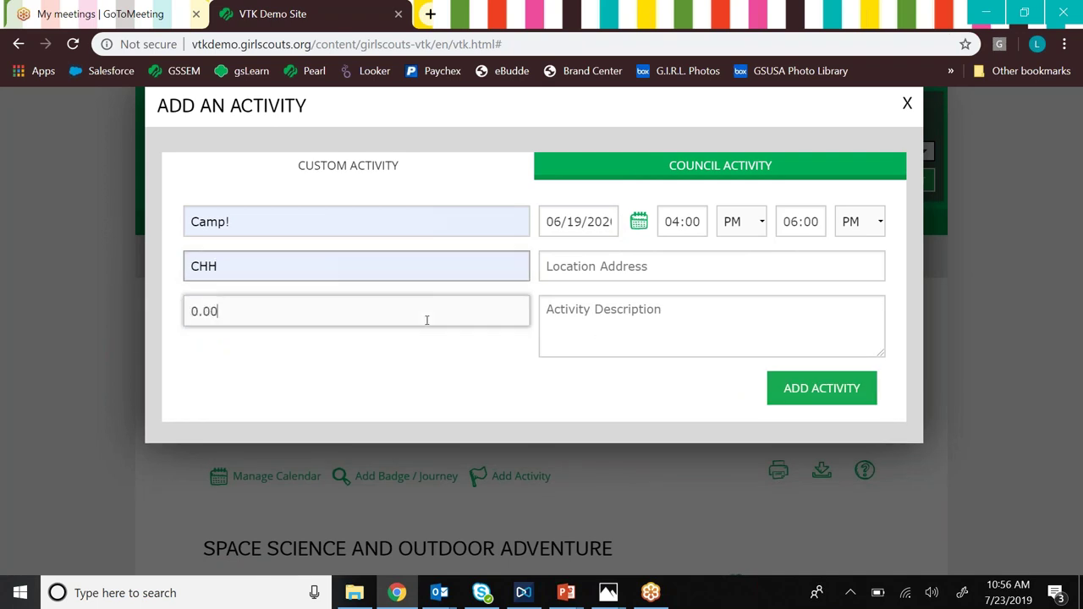
type("10.00")
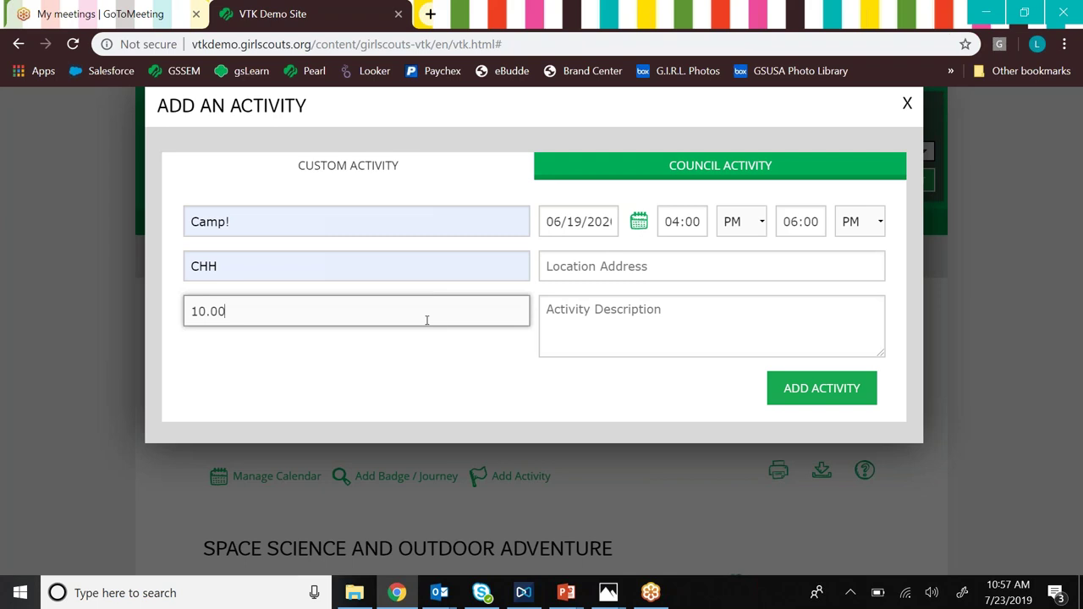
left_click(611, 269)
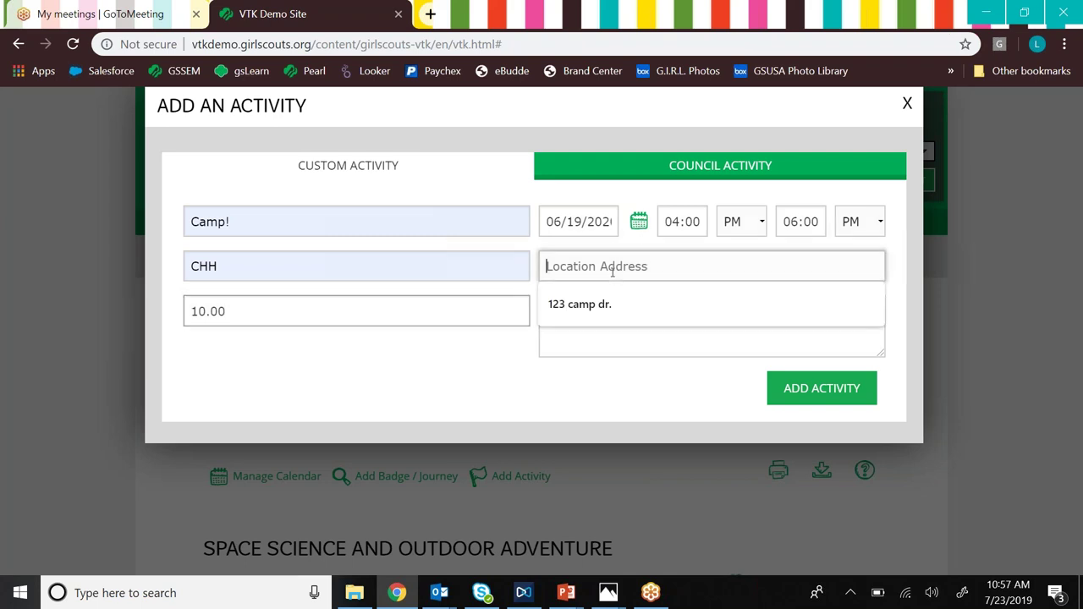
left_click(604, 304)
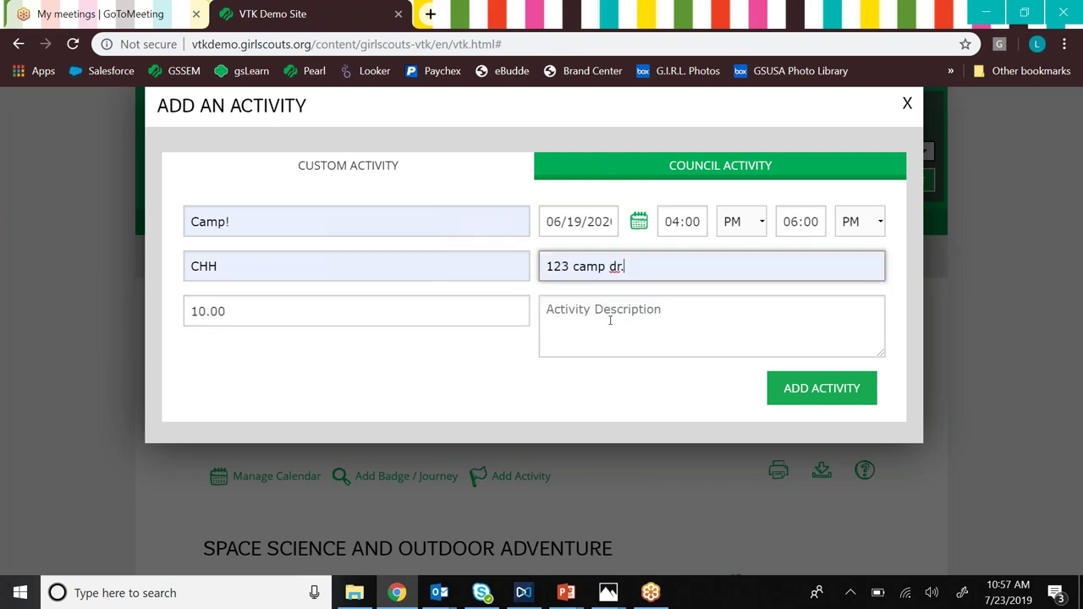
left_click(827, 390)
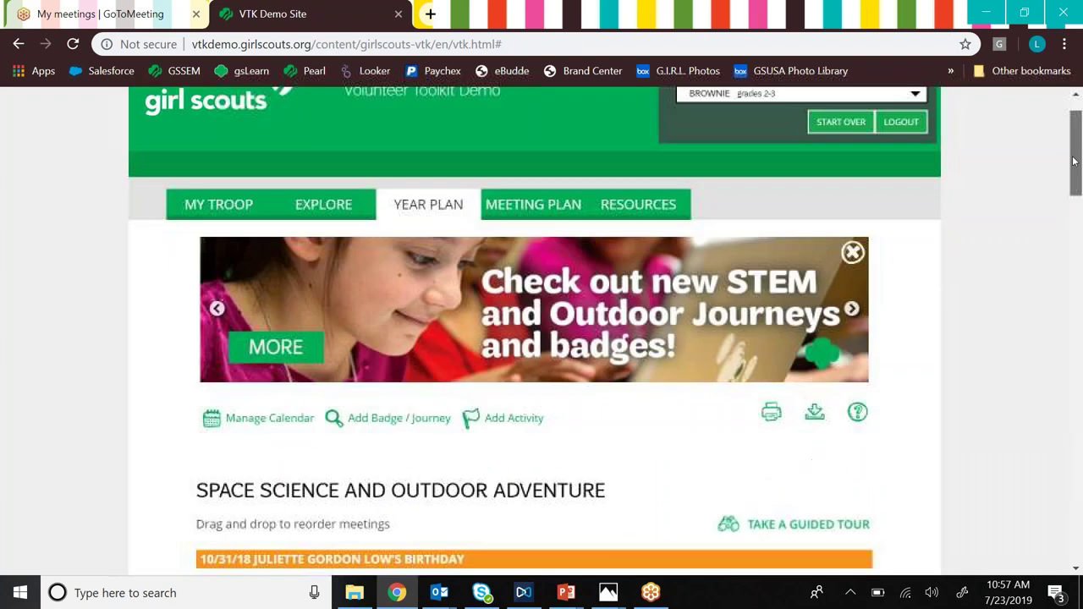
Step: In the meeting calendar, choose to combine meetings and select Brownie Trail Adventure 1, 2 and 3 for one shared date
left_click_drag(1072, 160, 1074, 504)
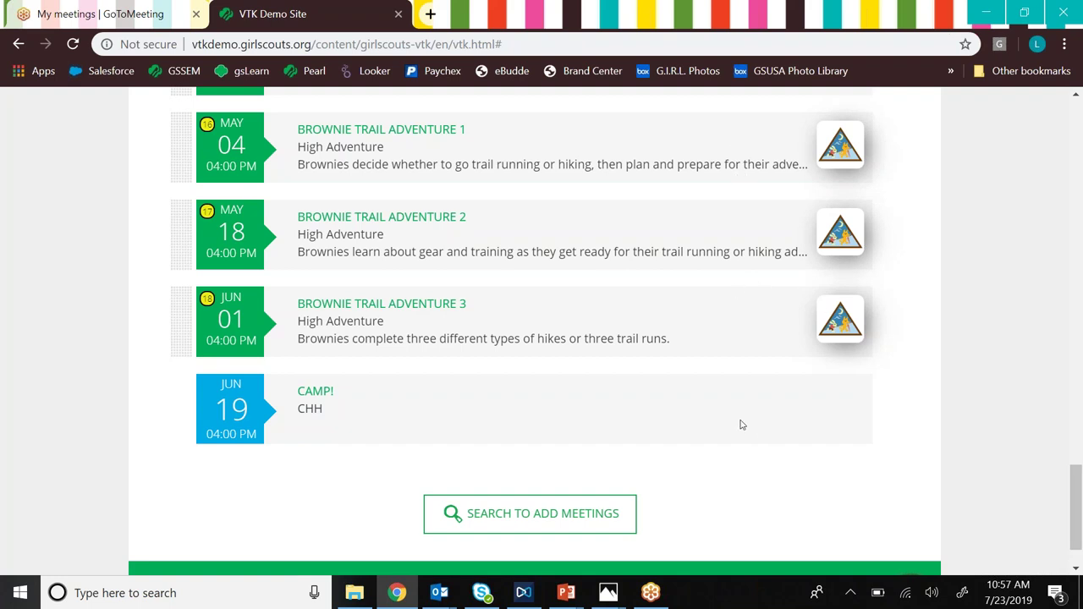
left_click_drag(1064, 546, 1070, 159)
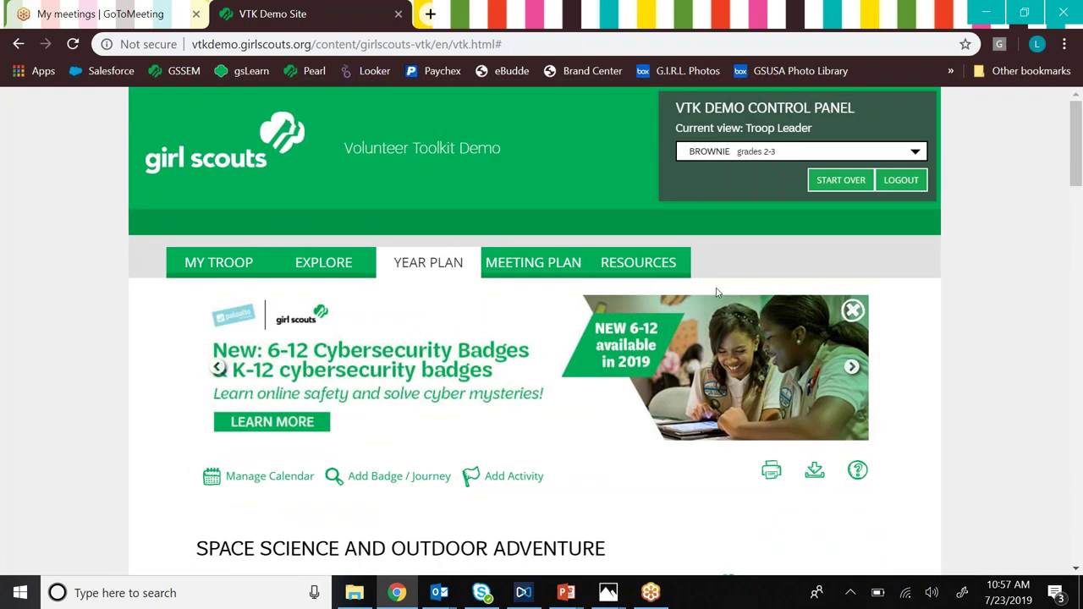
left_click(269, 476)
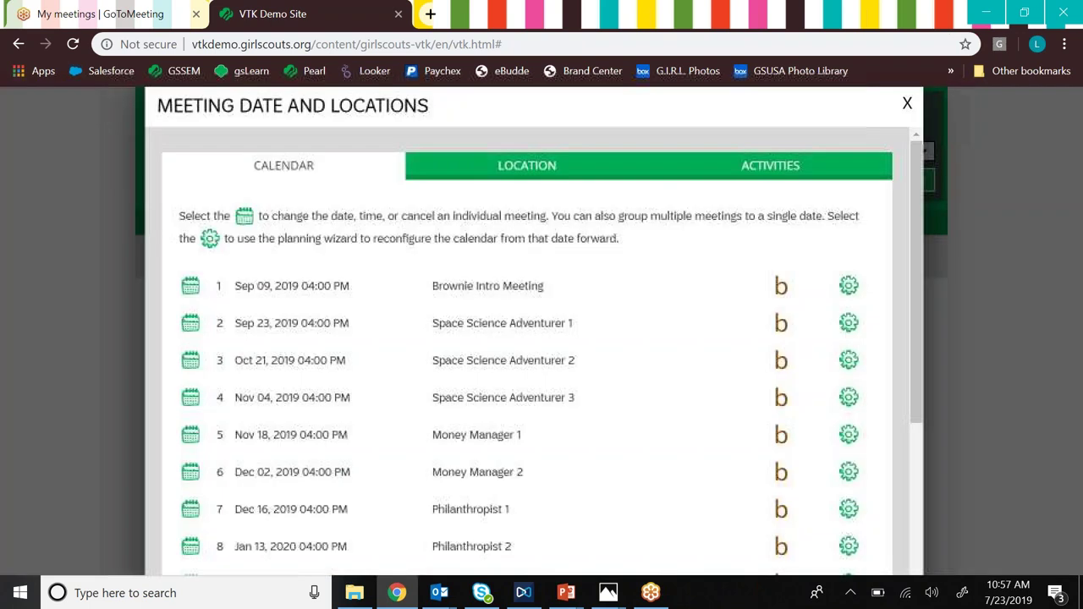
left_click_drag(922, 195, 928, 448)
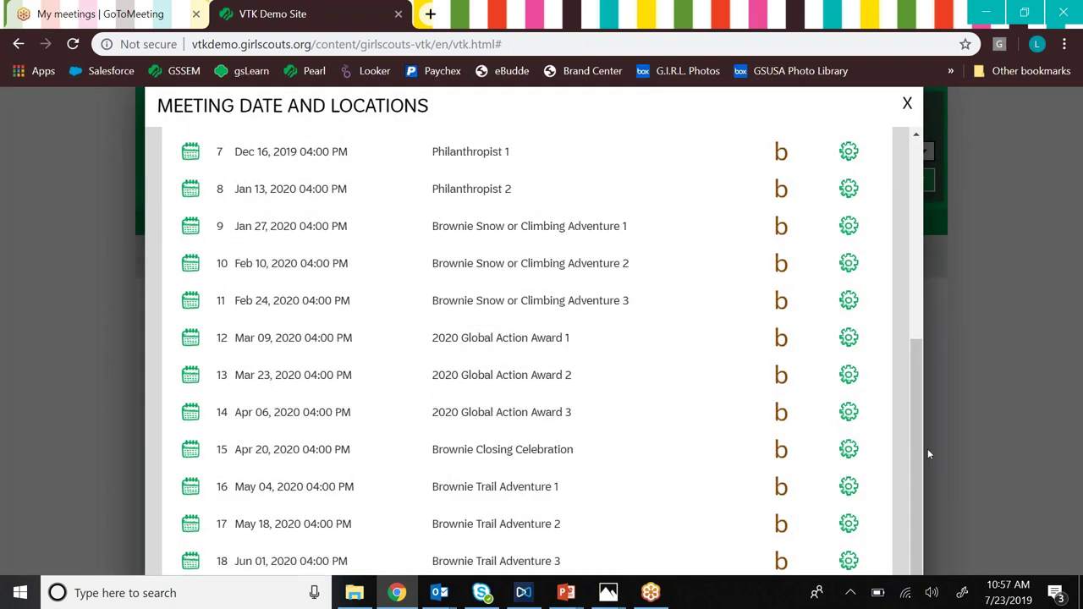
left_click(191, 487)
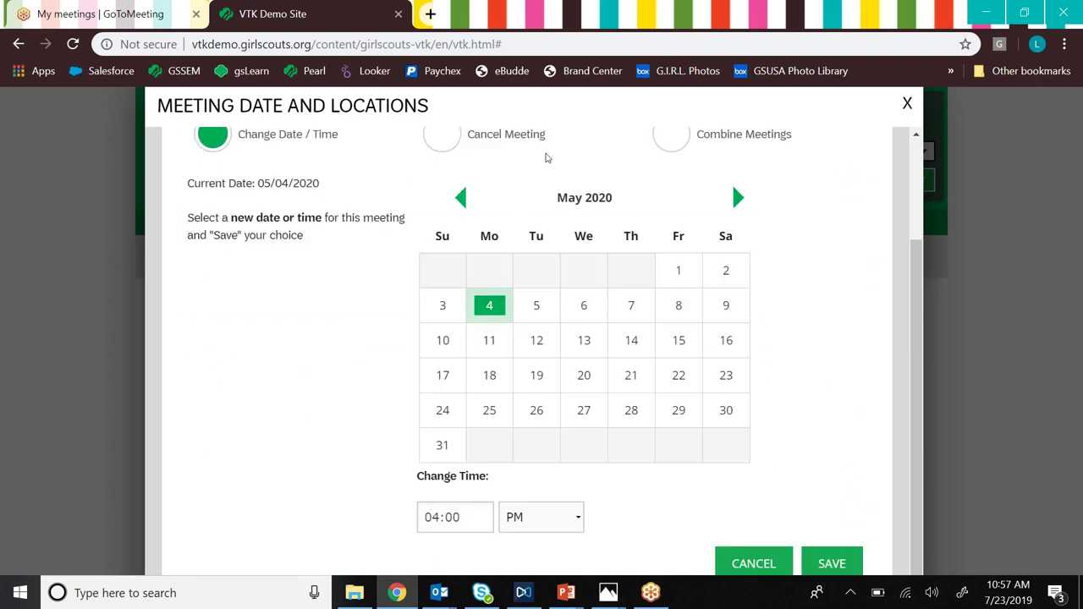
left_click(739, 201)
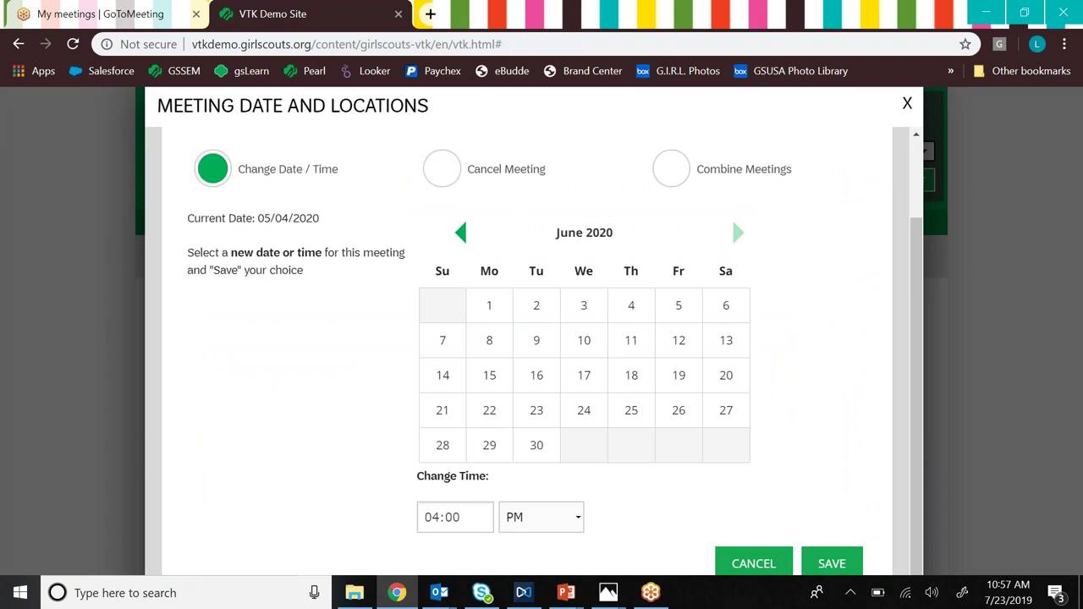
left_click(669, 162)
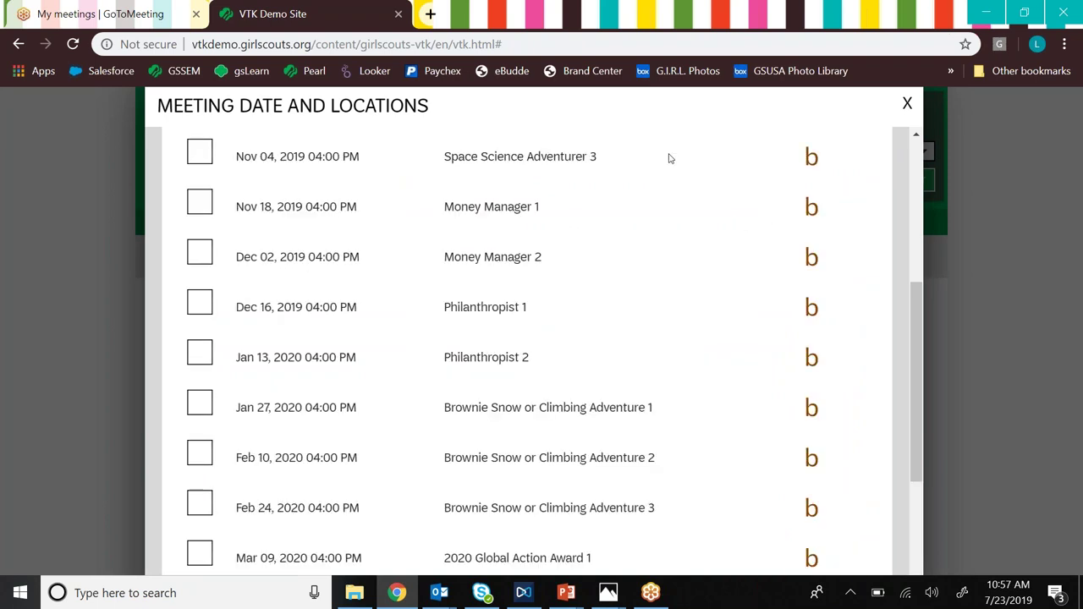
left_click_drag(914, 300, 880, 497)
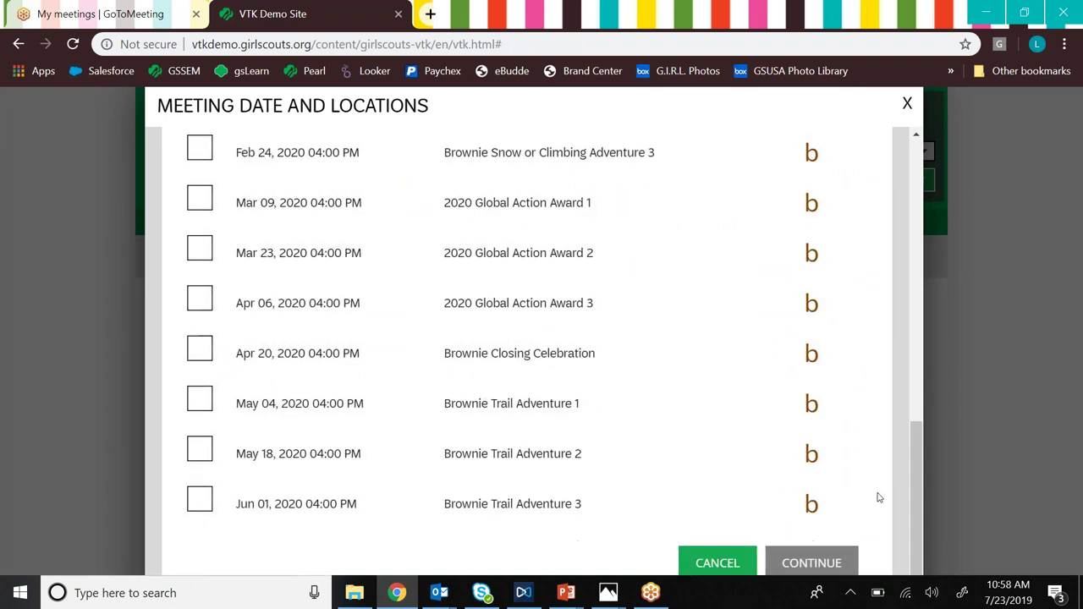
left_click(199, 403)
left_click(199, 450)
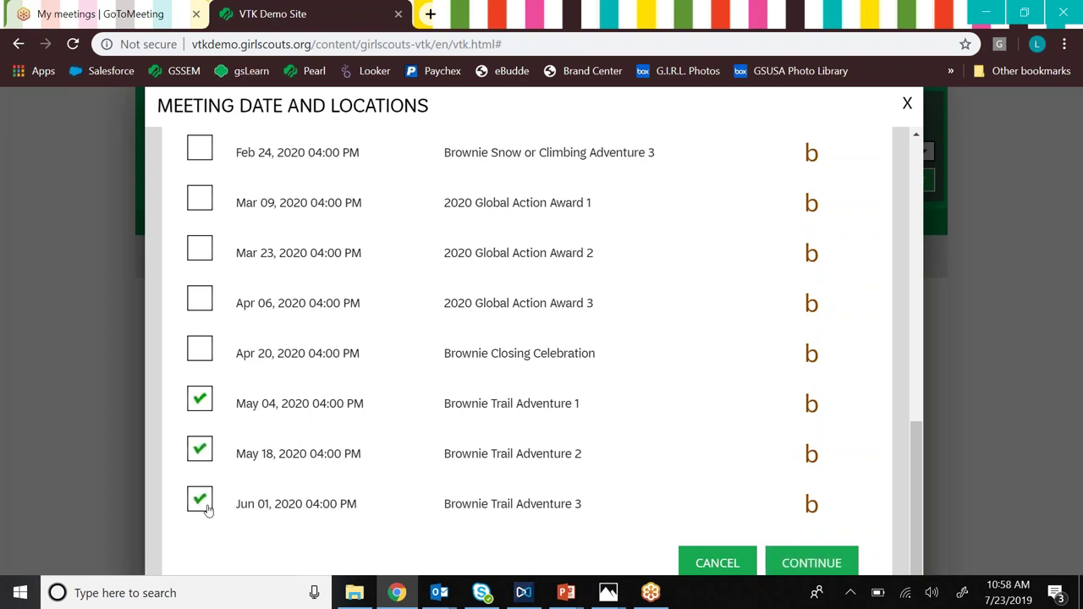
left_click(783, 562)
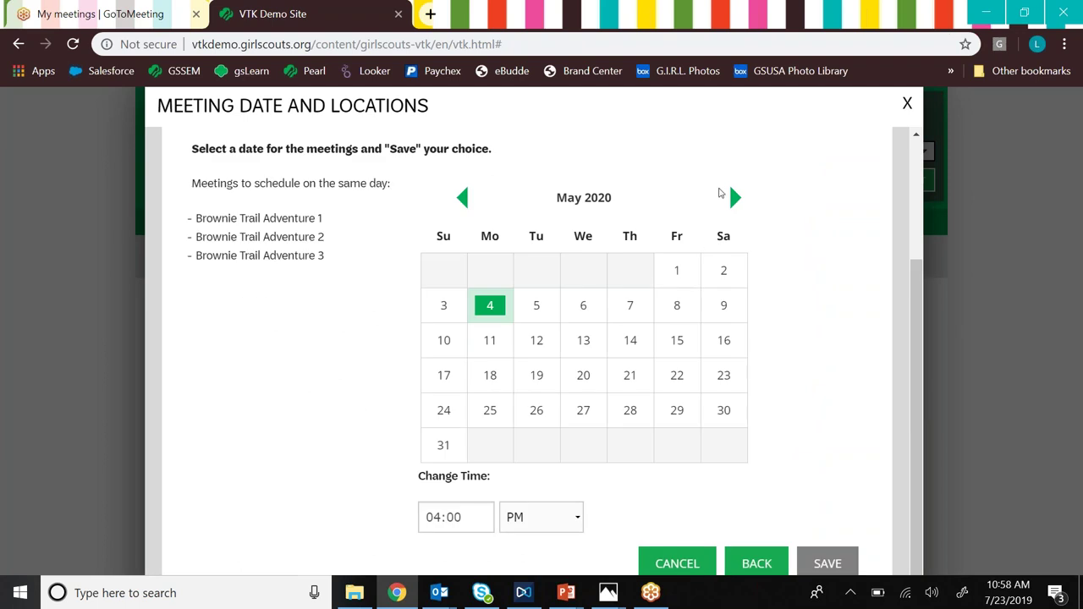
Step: Schedule the three combined Brownie Trail Adventure meetings on 06/19/2020, save the change and return to the year plan
left_click(736, 200)
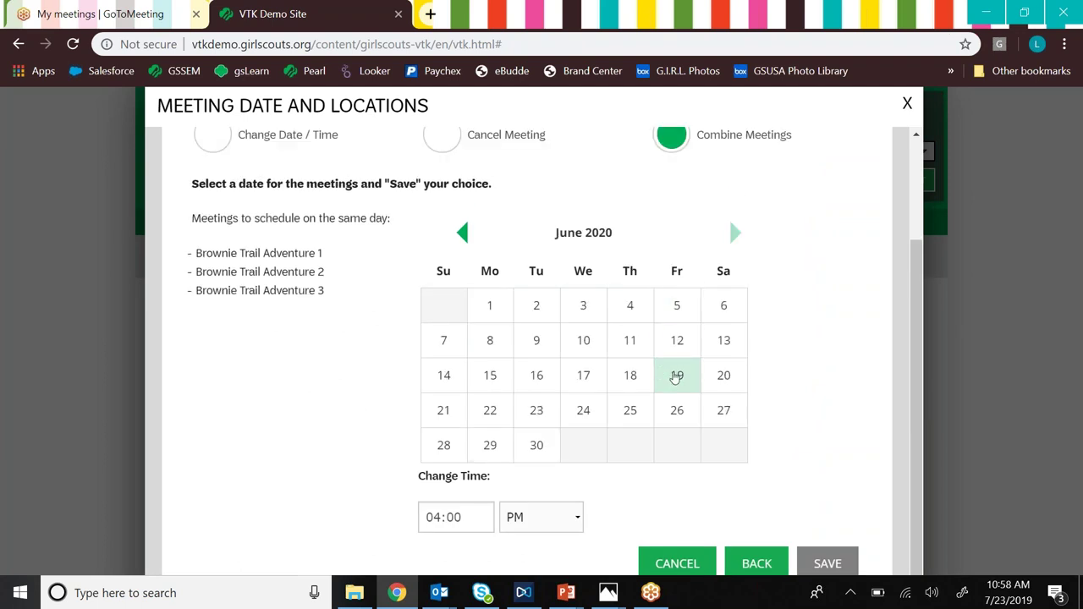
left_click(676, 376)
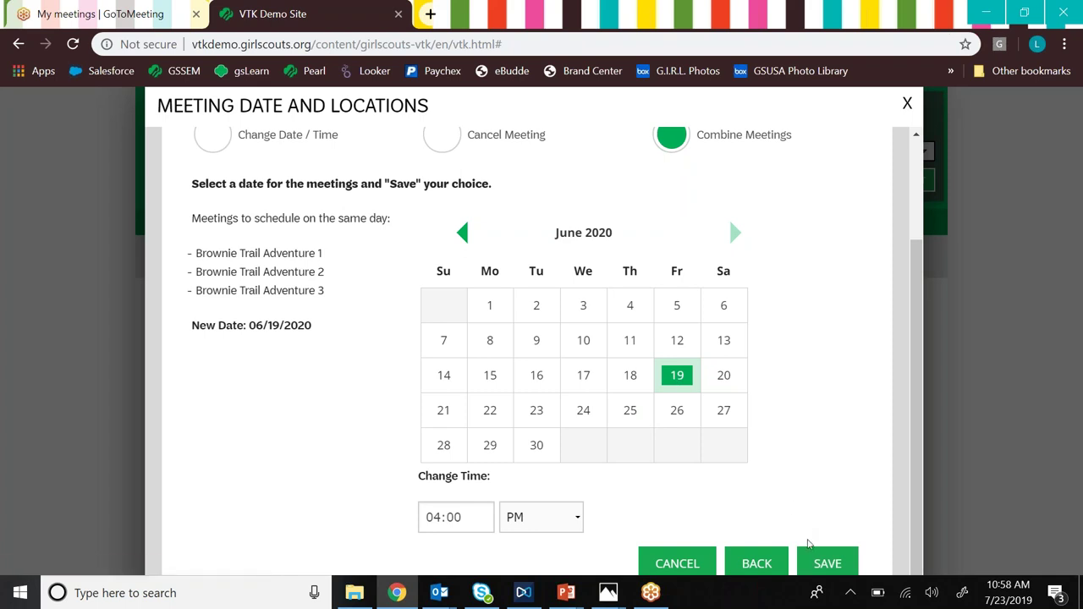
left_click(820, 565)
left_click(927, 334)
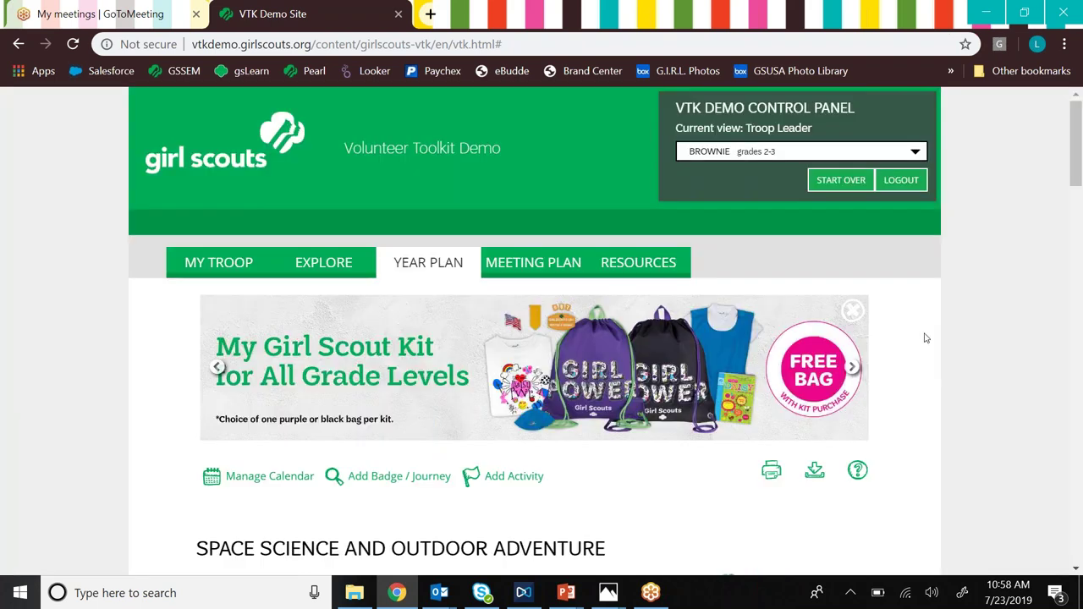
Step: Check the year plan's June entries for the Brownie Trail Adventure meetings and the Camp! activity
left_click_drag(1074, 143, 1049, 366)
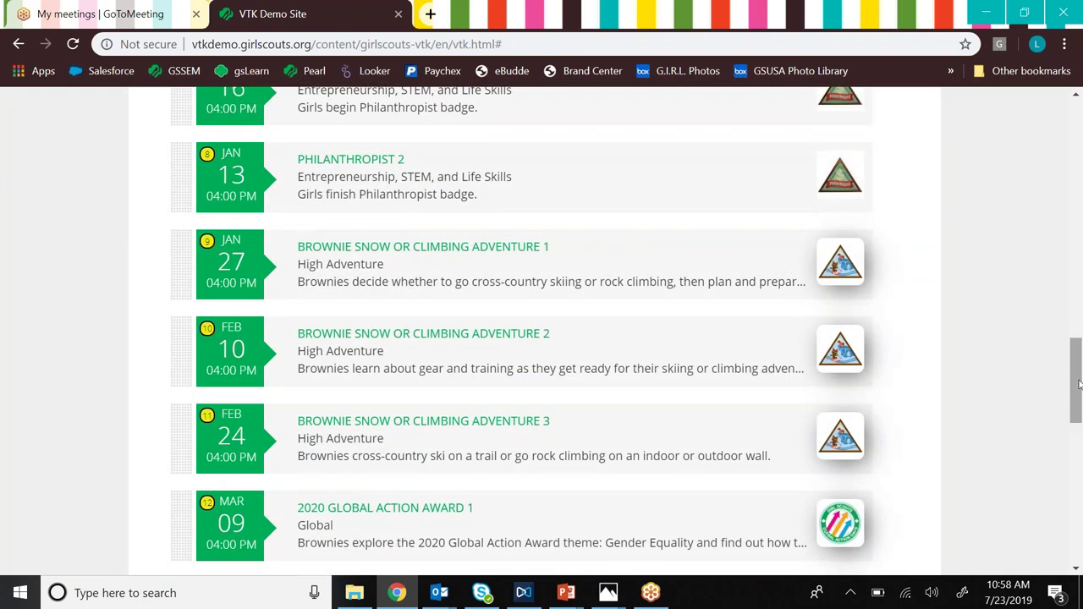
left_click_drag(1074, 401, 1053, 513)
scroll(759, 192, "up", 1)
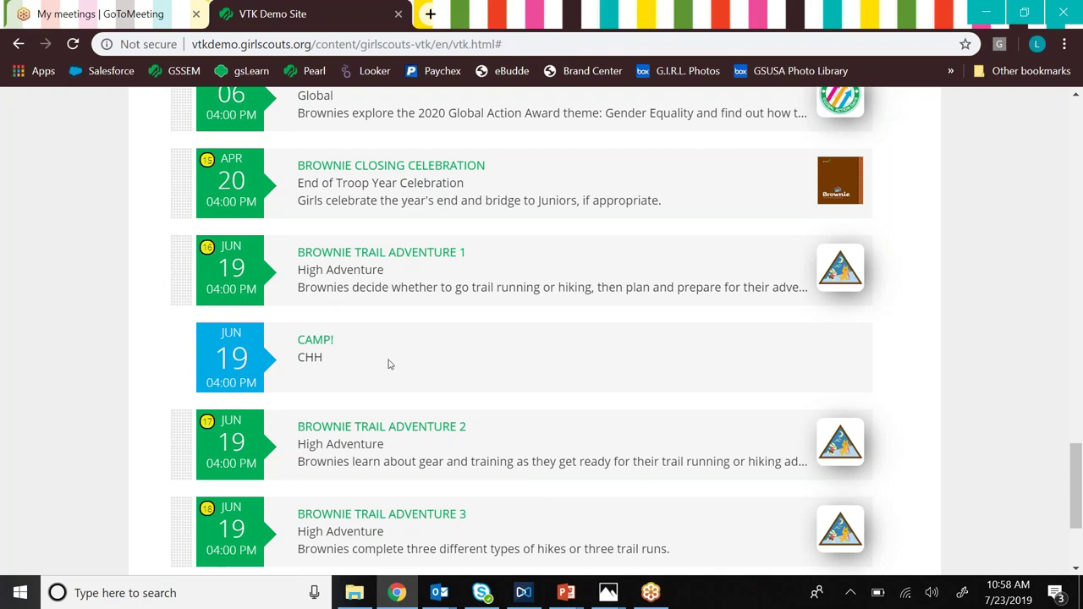
left_click_drag(1080, 497, 1076, 154)
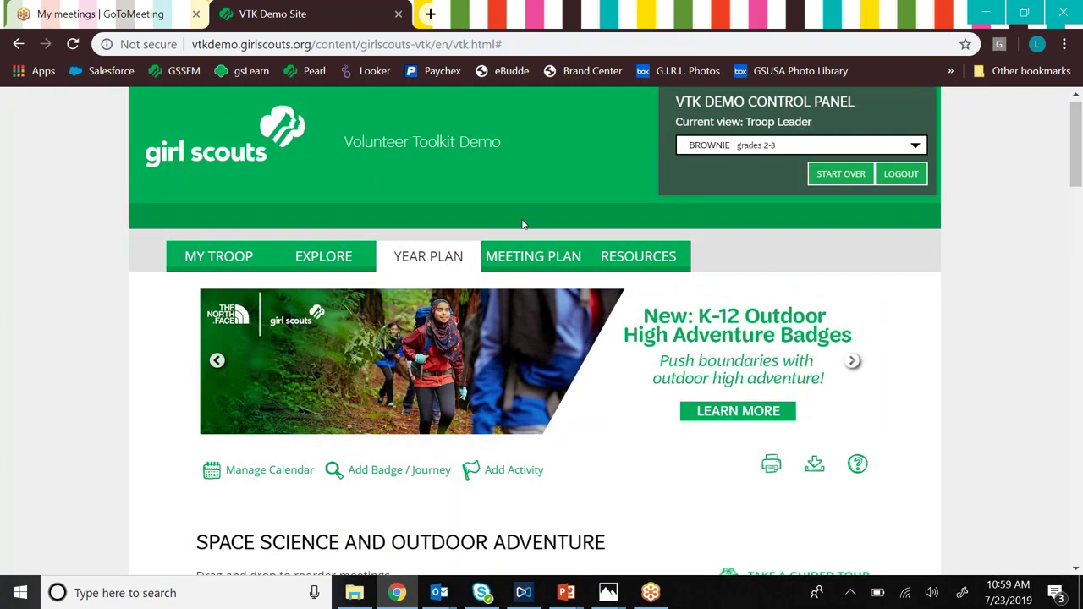
mouse_move(1075, 157)
left_mouse_down()
mouse_move(1073, 301)
mouse_move(1075, 156)
left_mouse_up()
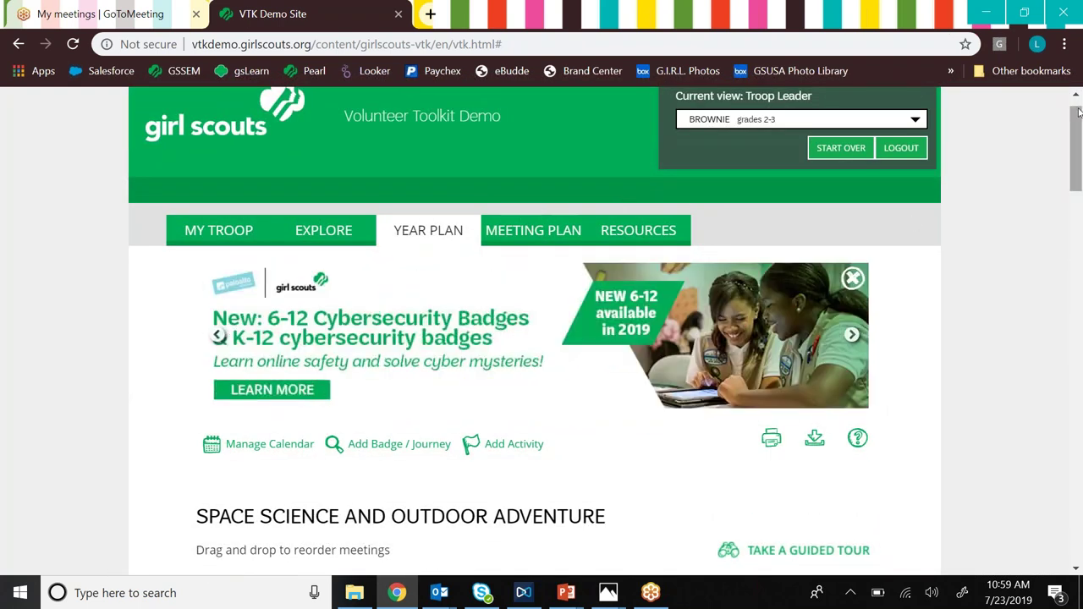
Step: Open the Space Science Adventurer 1 meeting from the year plan and dismiss the promotional banner on its meeting plan page
left_click_drag(1079, 113, 1074, 242)
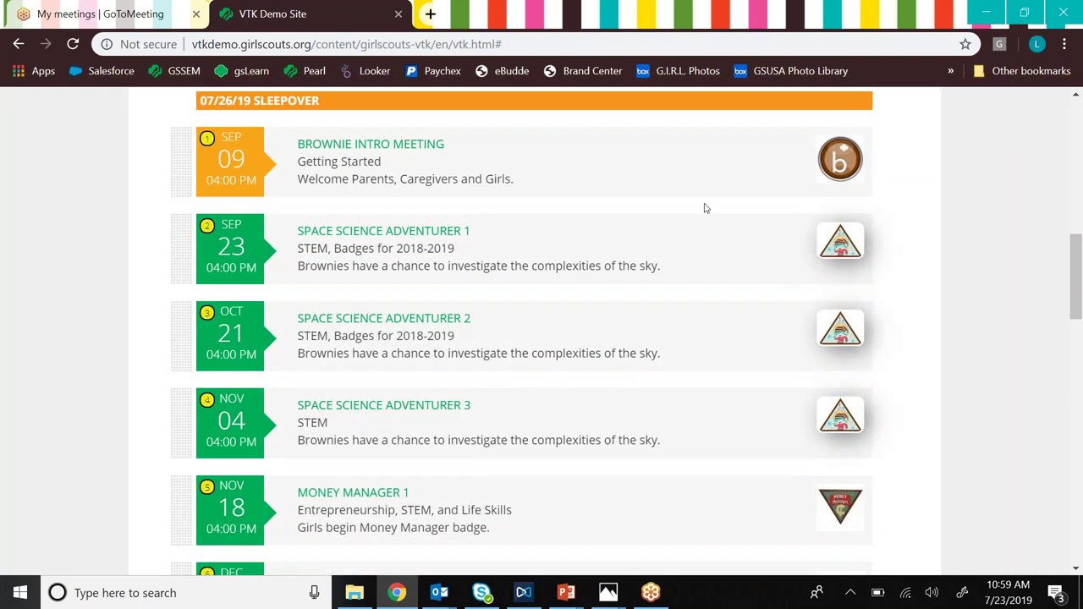
left_click(436, 236)
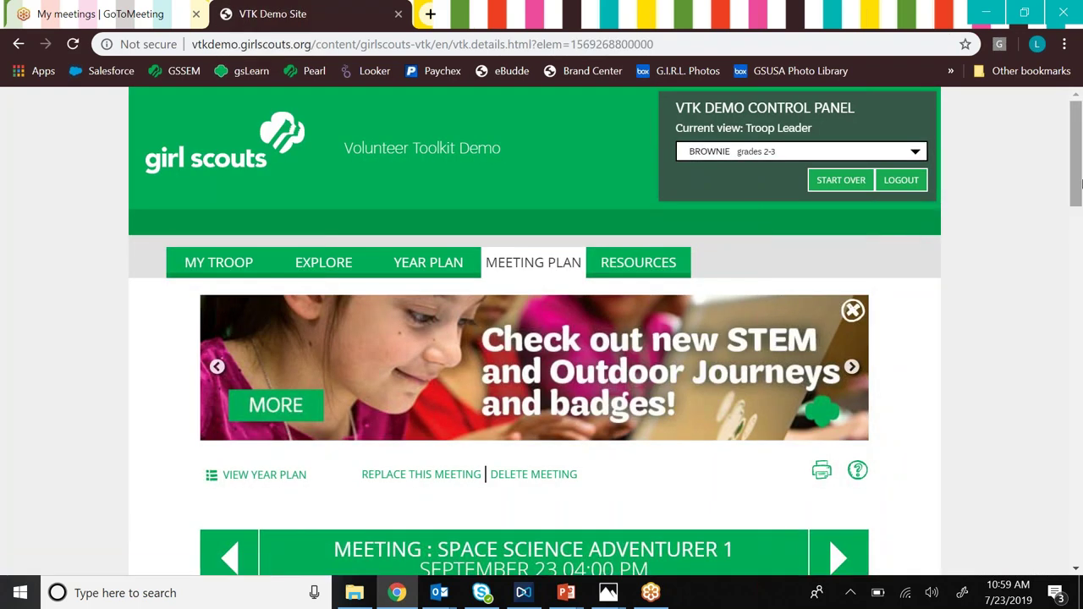
scroll(1077, 155, "down", 2)
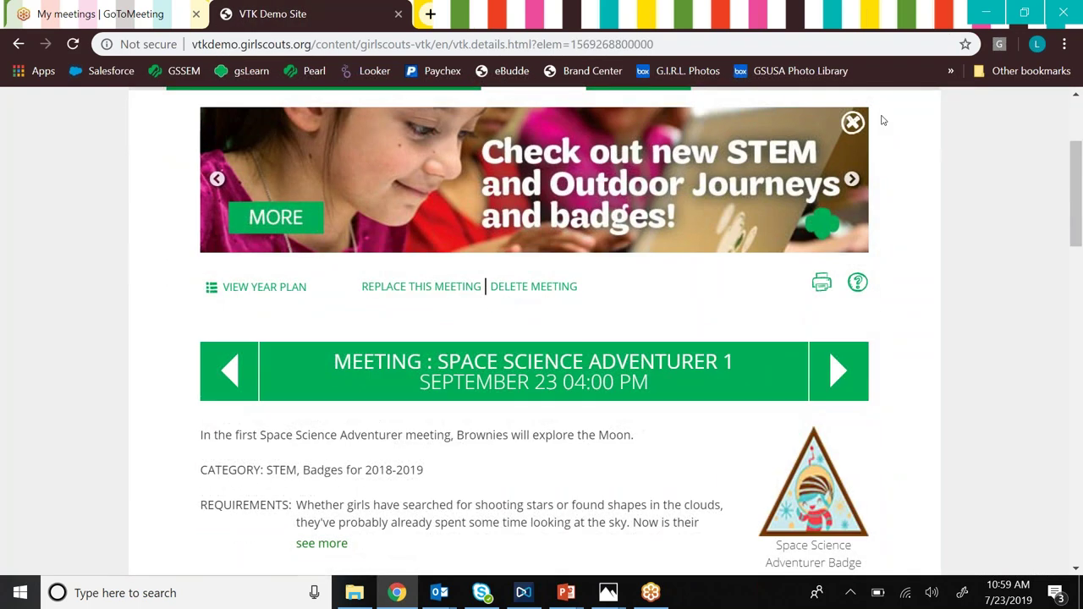
left_click(853, 123)
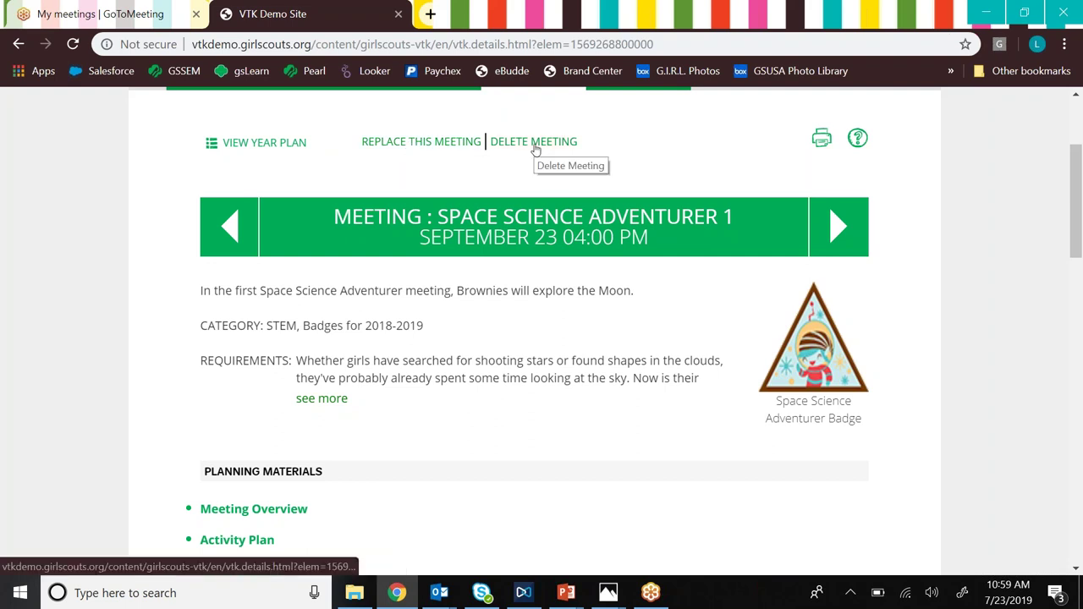
Step: Expand the full requirements text of the Space Science Adventurer badge and read down to the planning materials
left_click_drag(1078, 191, 1078, 214)
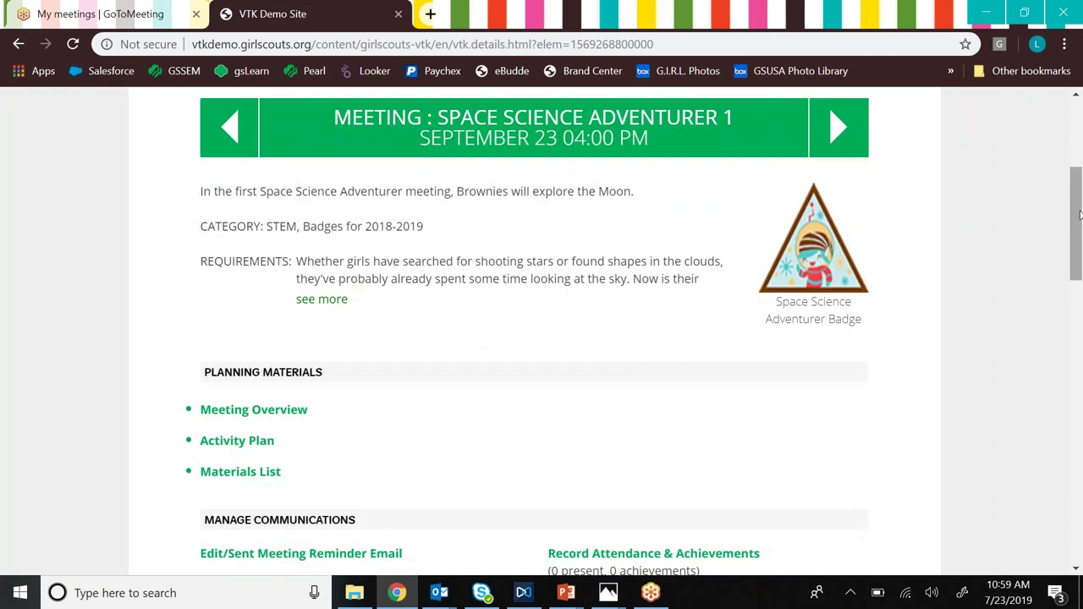
left_click(315, 303)
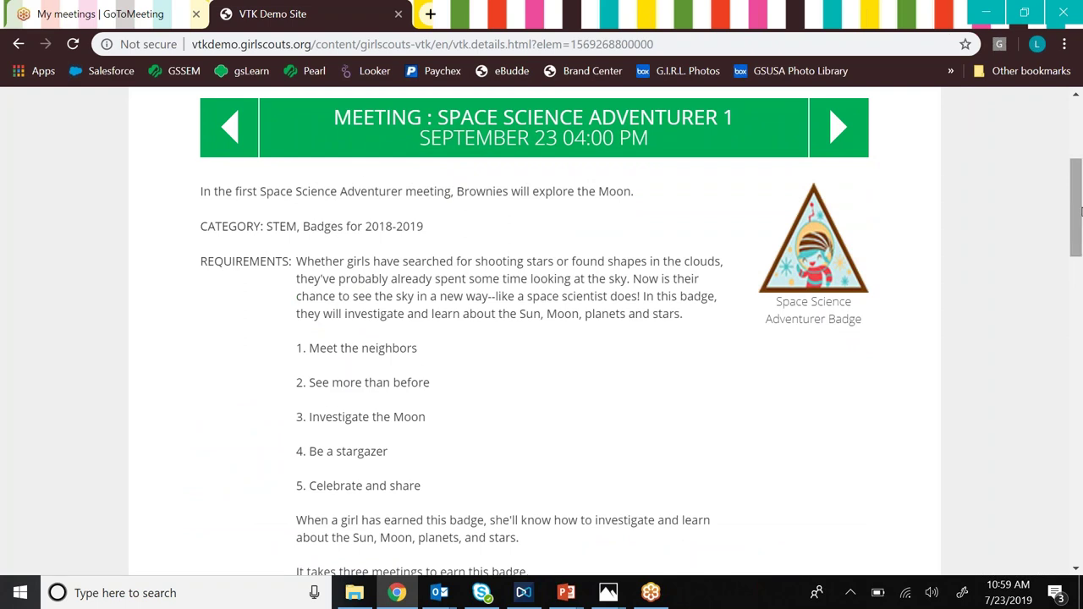
left_click_drag(1077, 224, 1025, 336)
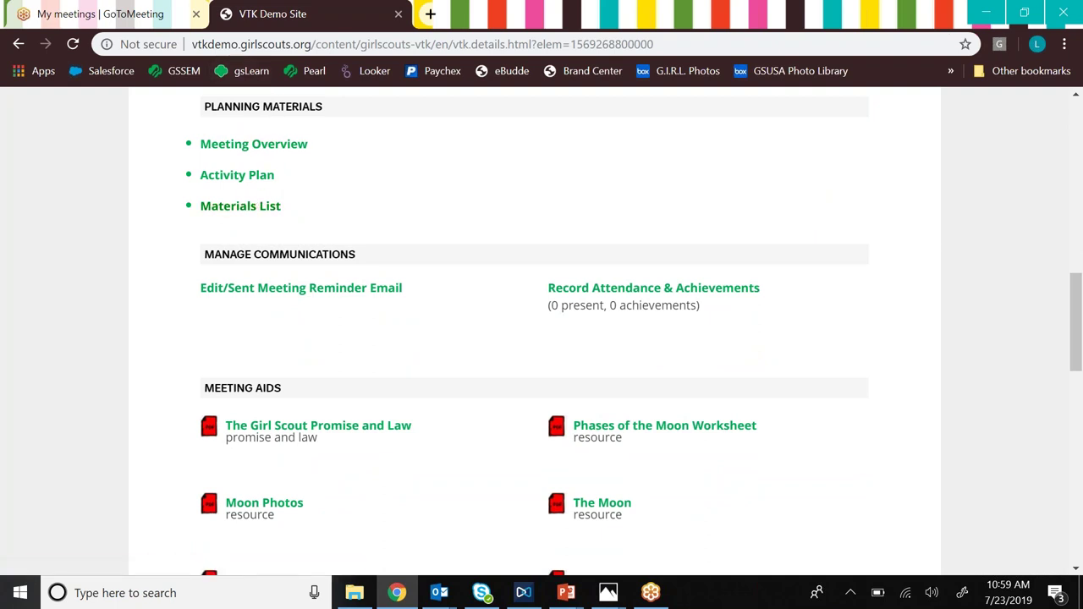
Step: Read through the Meeting Overview for Space Science Adventurer 1 and close it
left_click(254, 145)
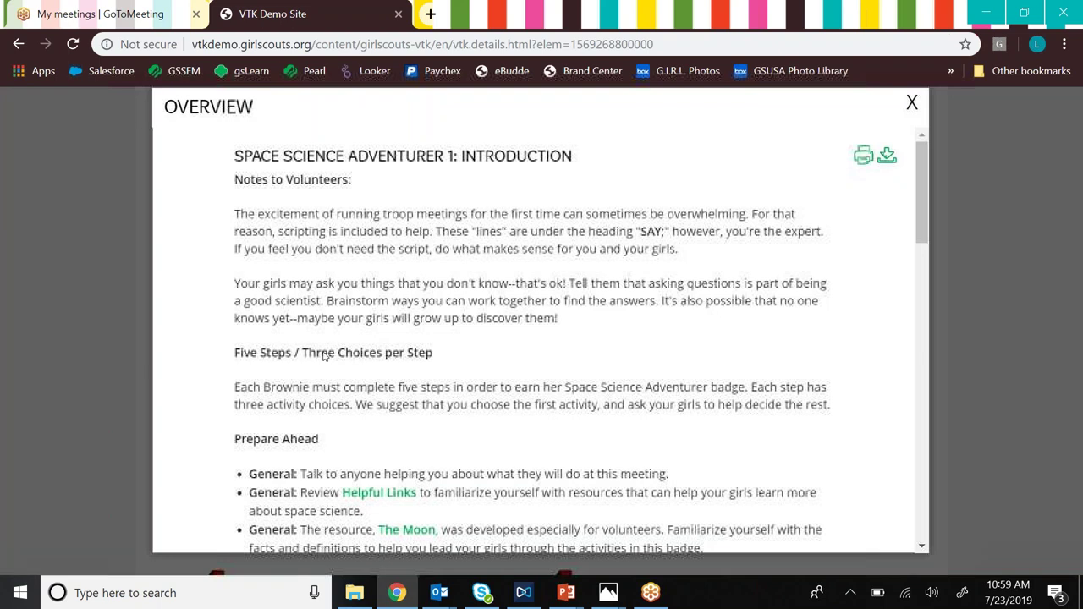
left_click_drag(924, 185, 927, 281)
scroll(927, 282, "down", 6)
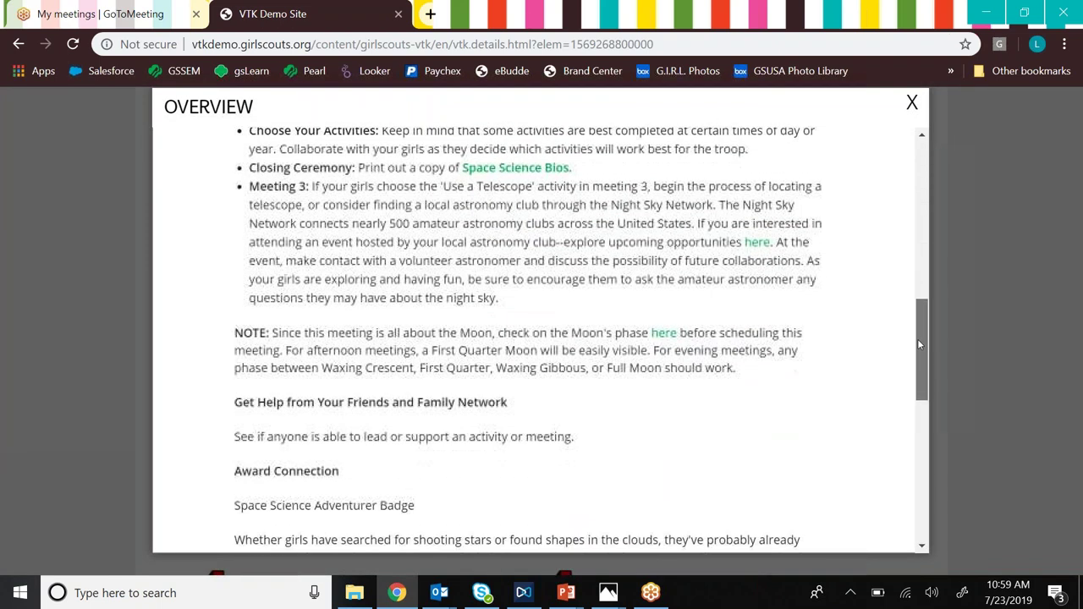
left_click(912, 103)
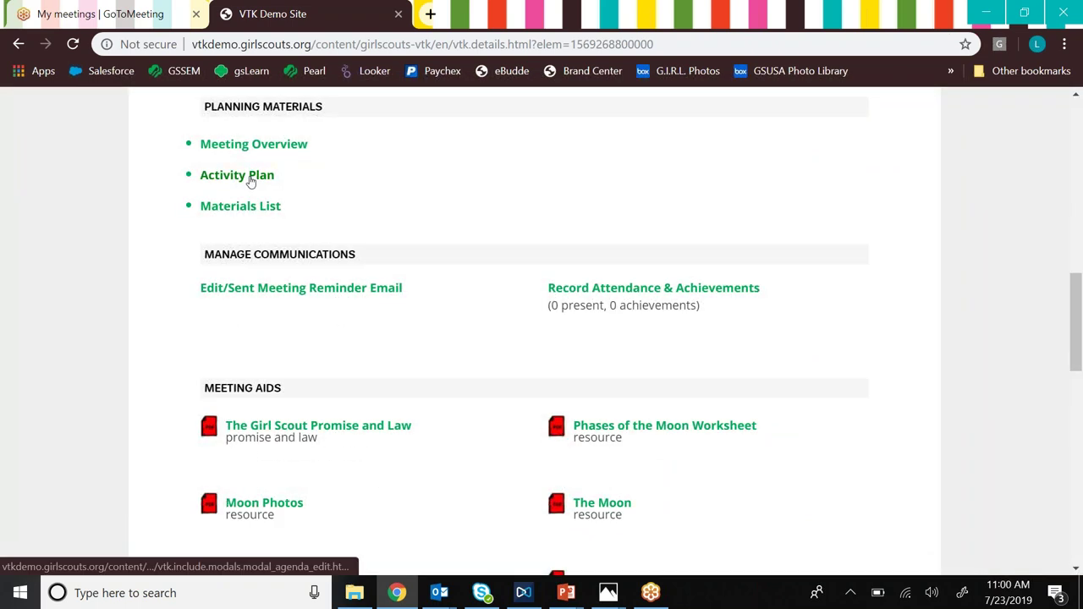
Step: Review the meeting's Activity Plan and its Materials List, closing each one after reading
left_click(251, 175)
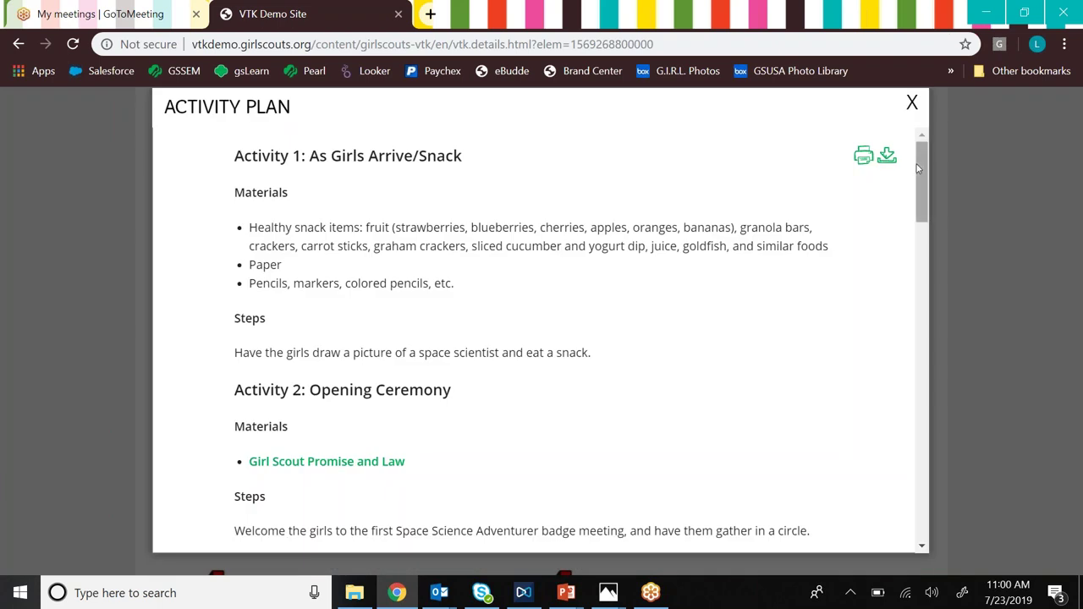
left_click_drag(916, 157, 622, 237)
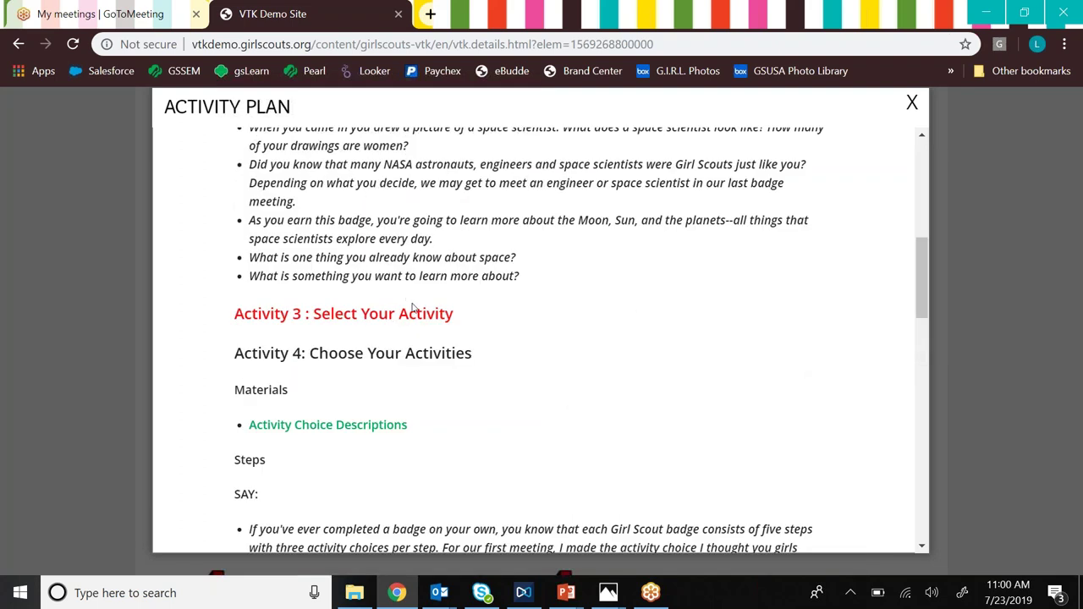
left_click(912, 104)
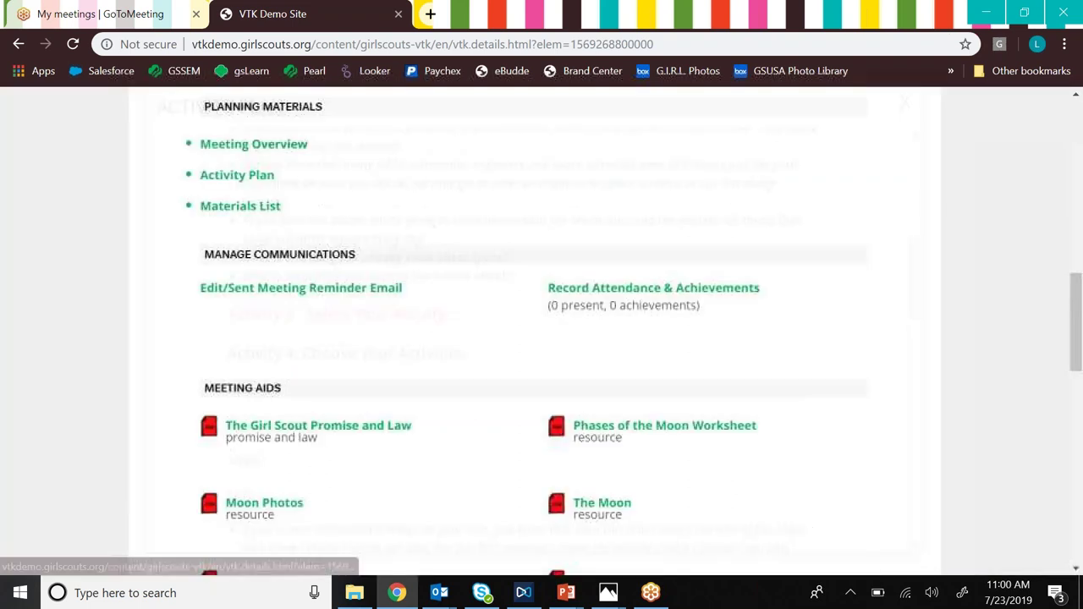
left_click(255, 208)
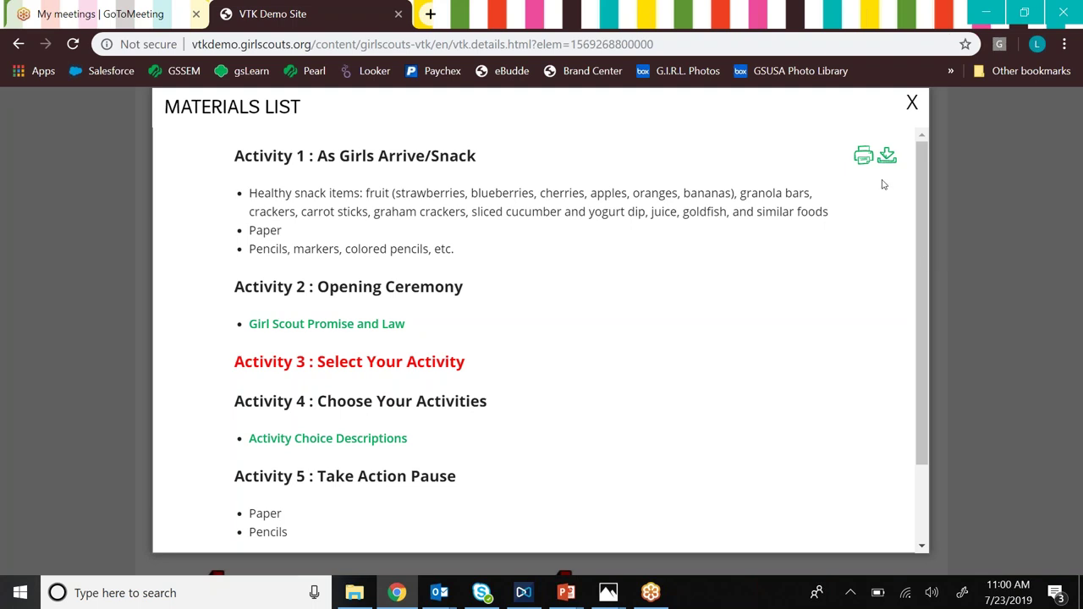
left_click(912, 102)
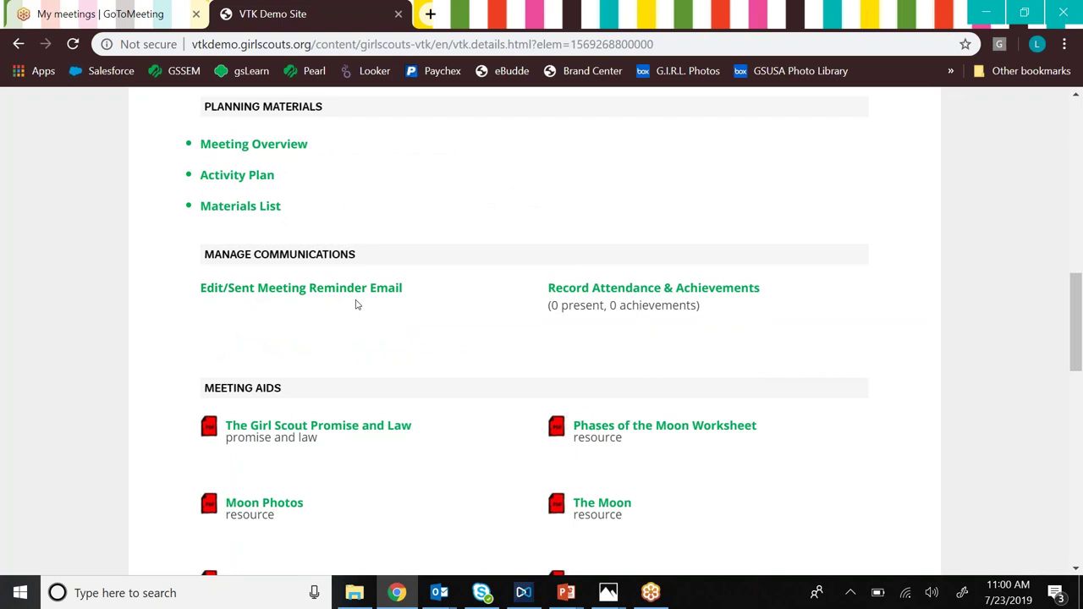
Step: Review the meeting reminder email from the address list to the meeting aid attachments, and close it without sending
left_click(273, 288)
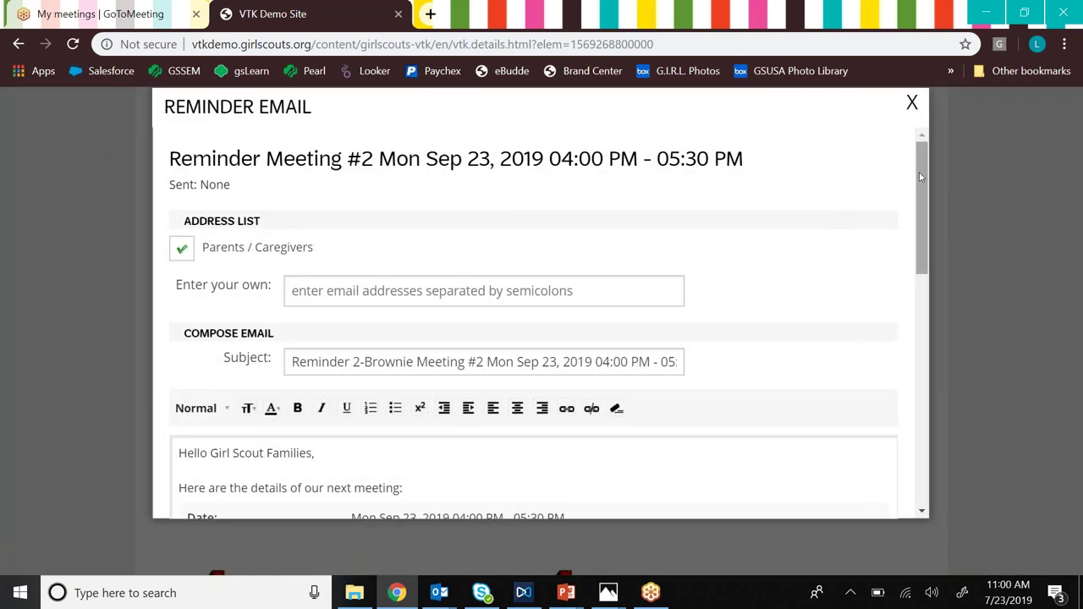
left_click_drag(922, 172, 925, 196)
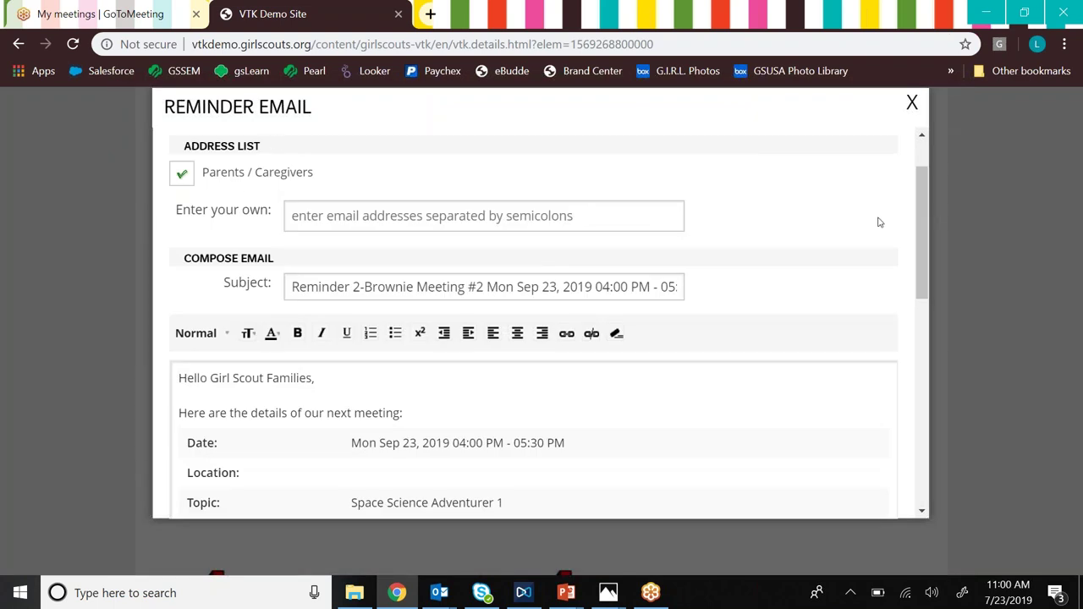
left_click_drag(925, 193, 920, 291)
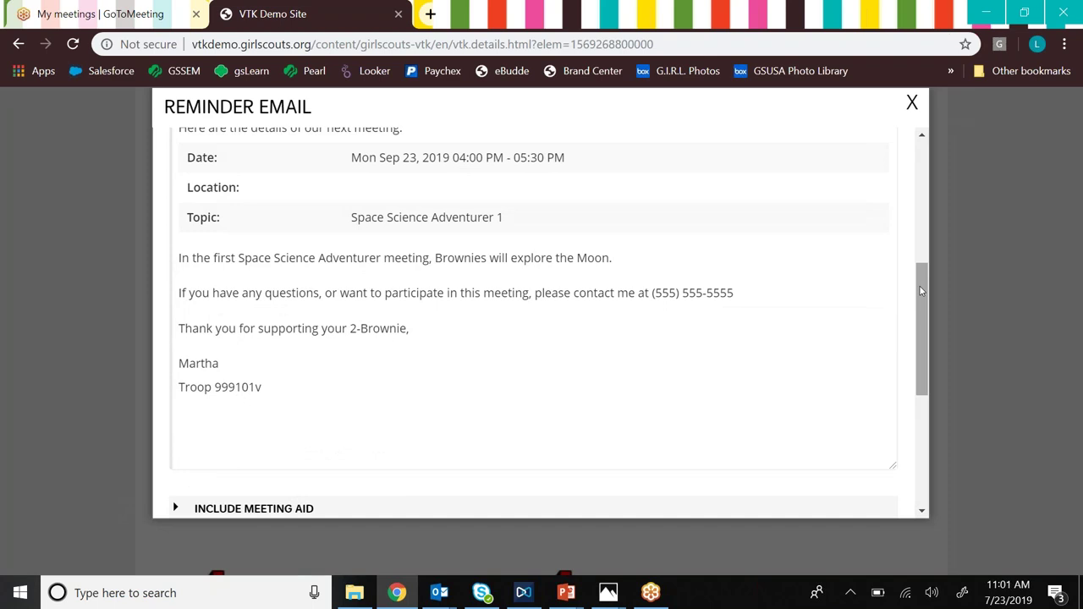
left_click_drag(920, 290, 918, 407)
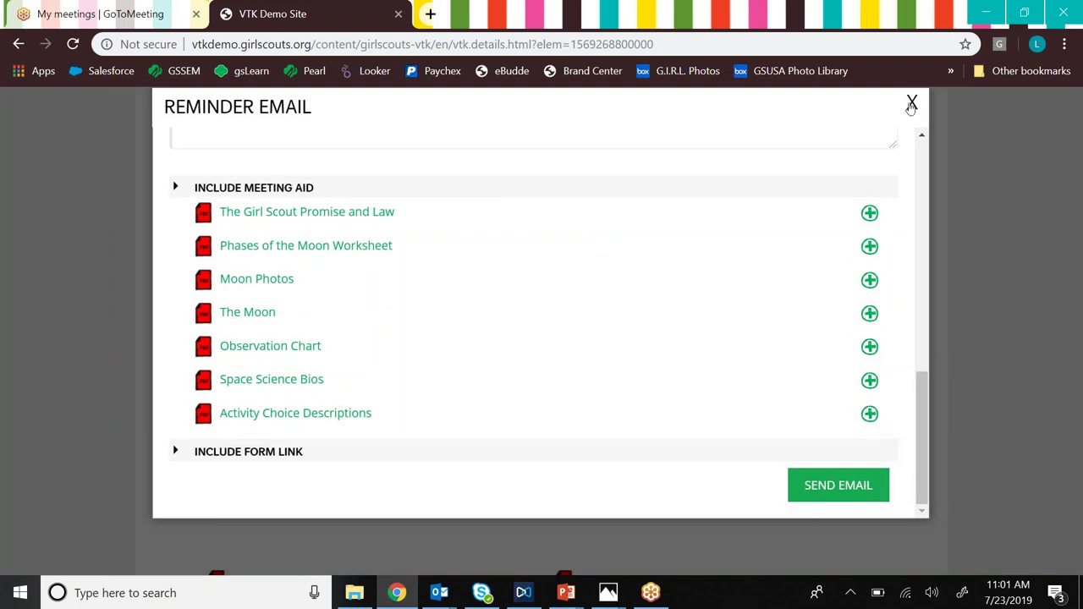
left_click(912, 104)
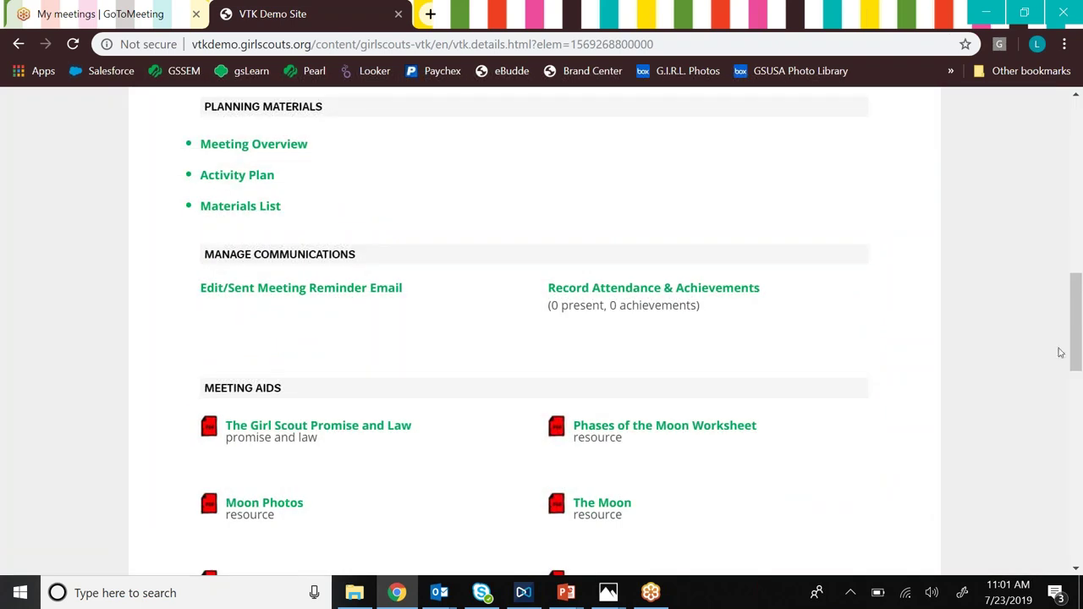
Step: Clear the attendance marks of the second, third and fourth girls in the meeting's attendance record, and close it without saving
scroll(1060, 352, "down", 1)
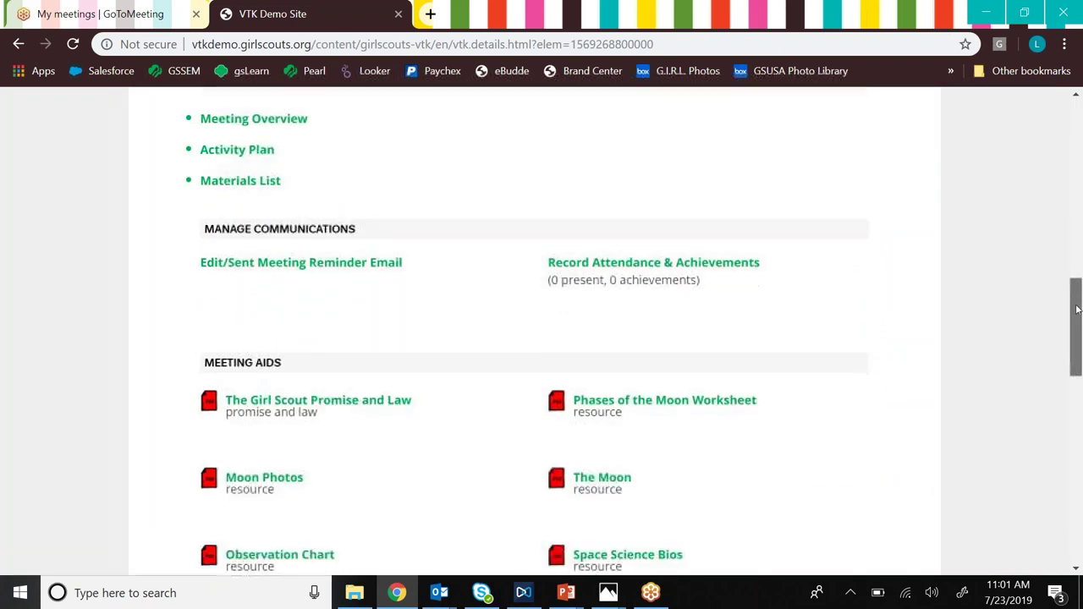
left_click(640, 269)
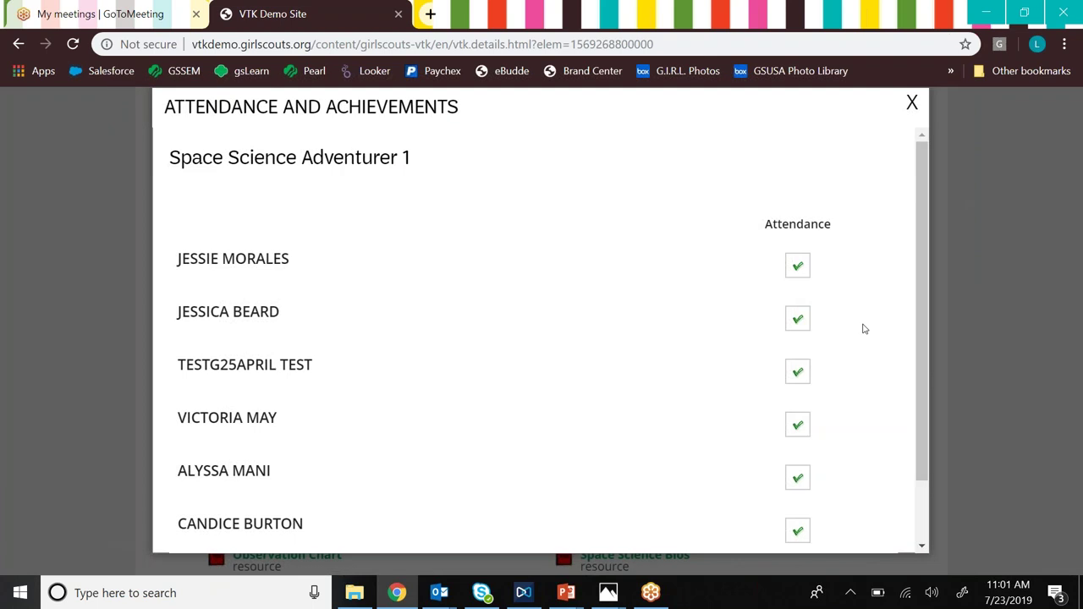
left_click_drag(925, 183, 925, 193)
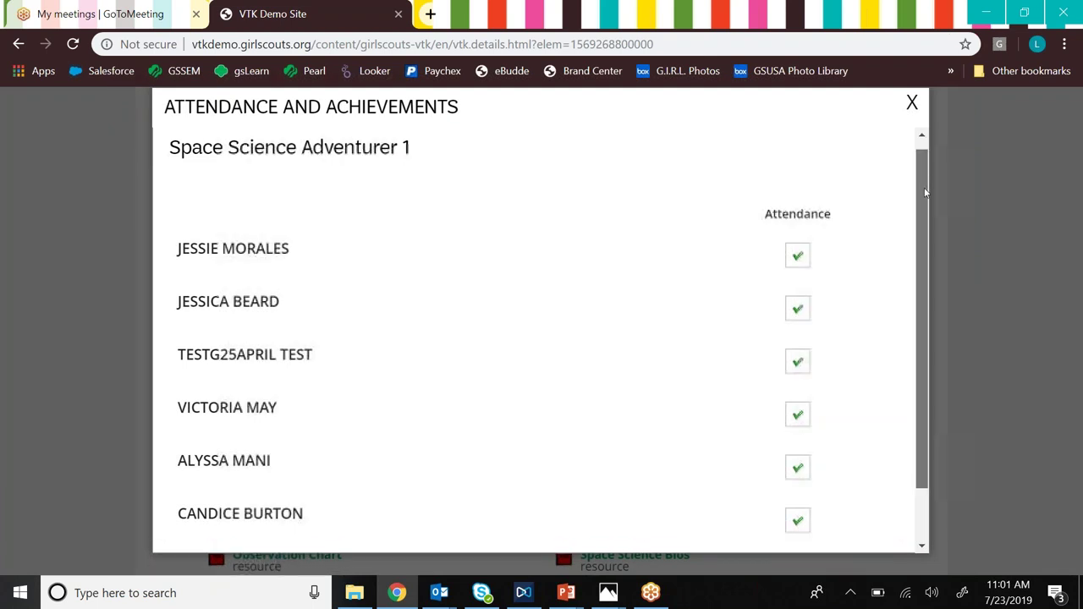
scroll(919, 187, "down", 1)
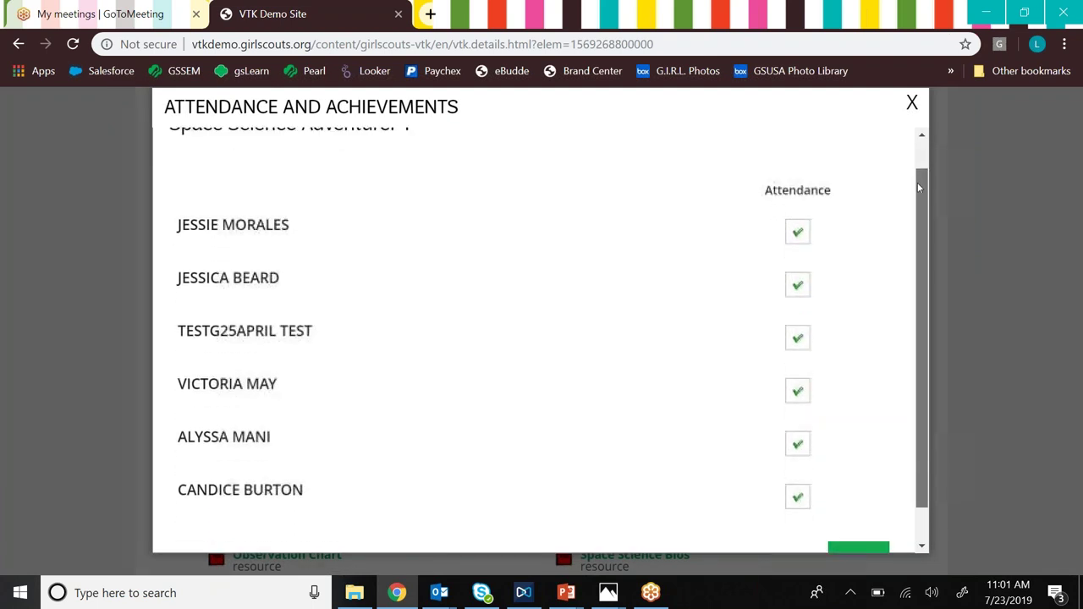
scroll(918, 182, "down", 2)
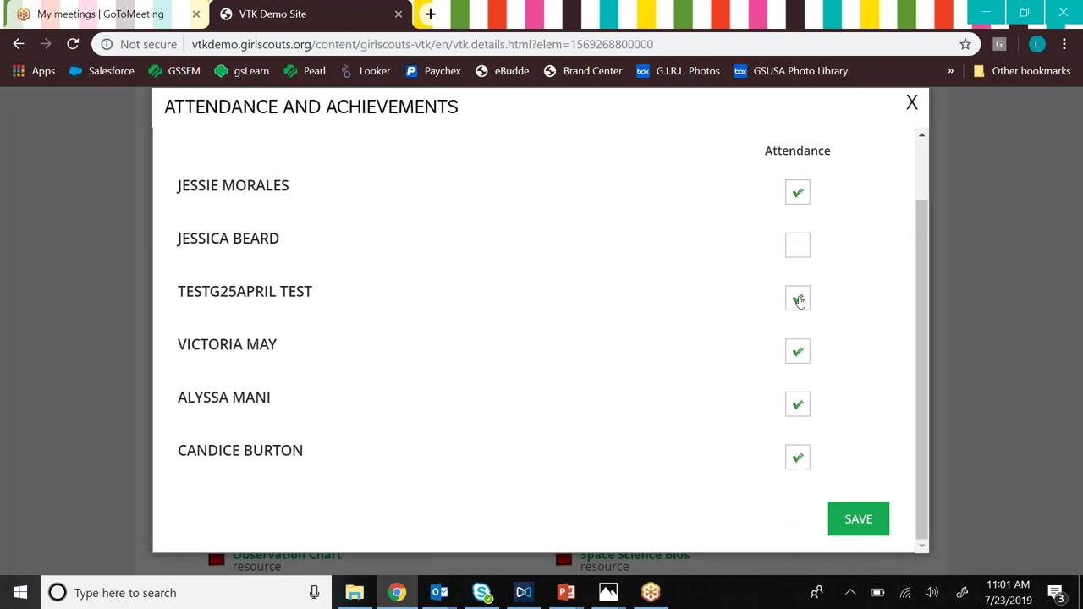
left_click(797, 300)
left_click(797, 348)
left_click(913, 103)
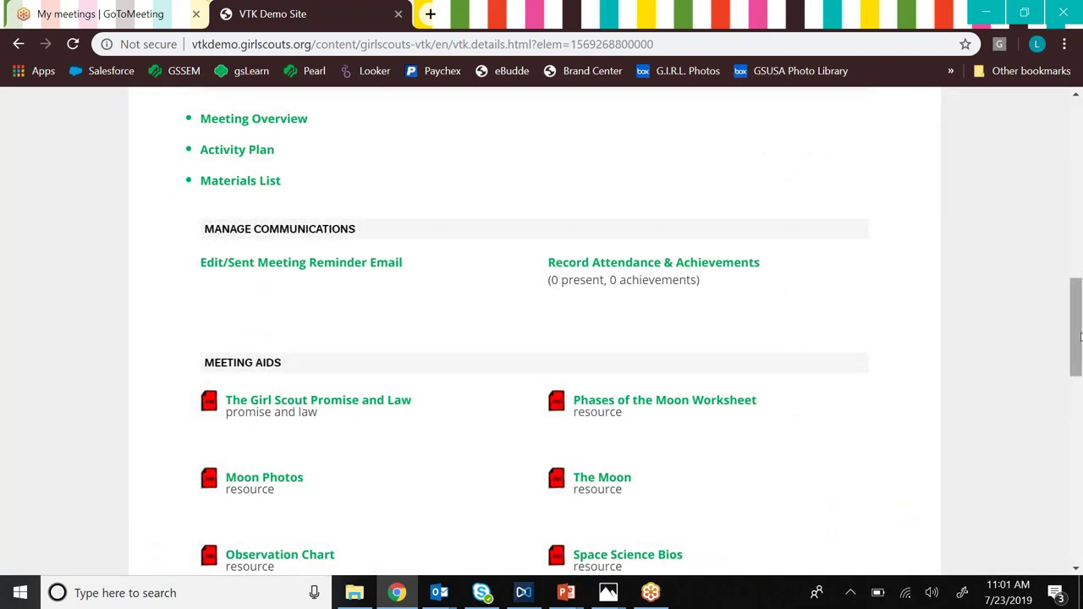
Step: View the Moon Photos PDF from the meeting aids and return to the meeting plan
left_click_drag(1080, 337, 1080, 391)
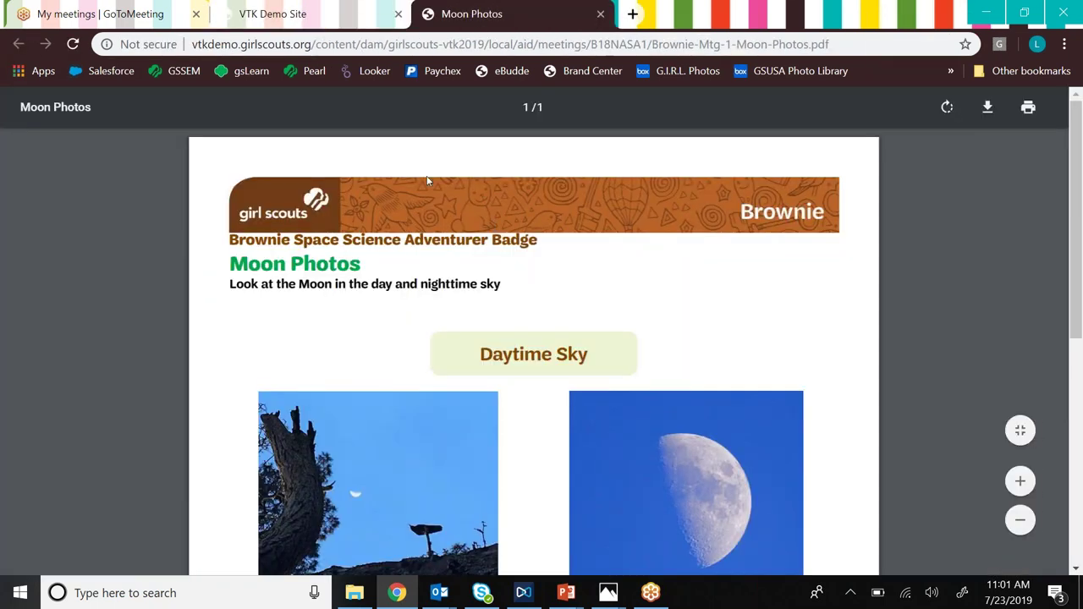
left_click_drag(1078, 216, 1078, 296)
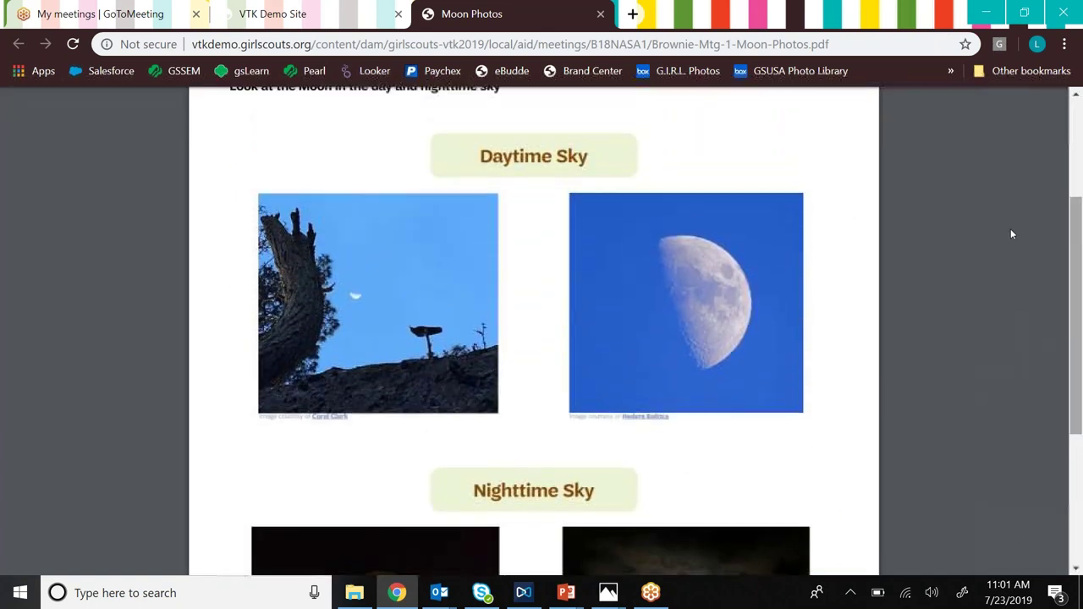
left_click(329, 8)
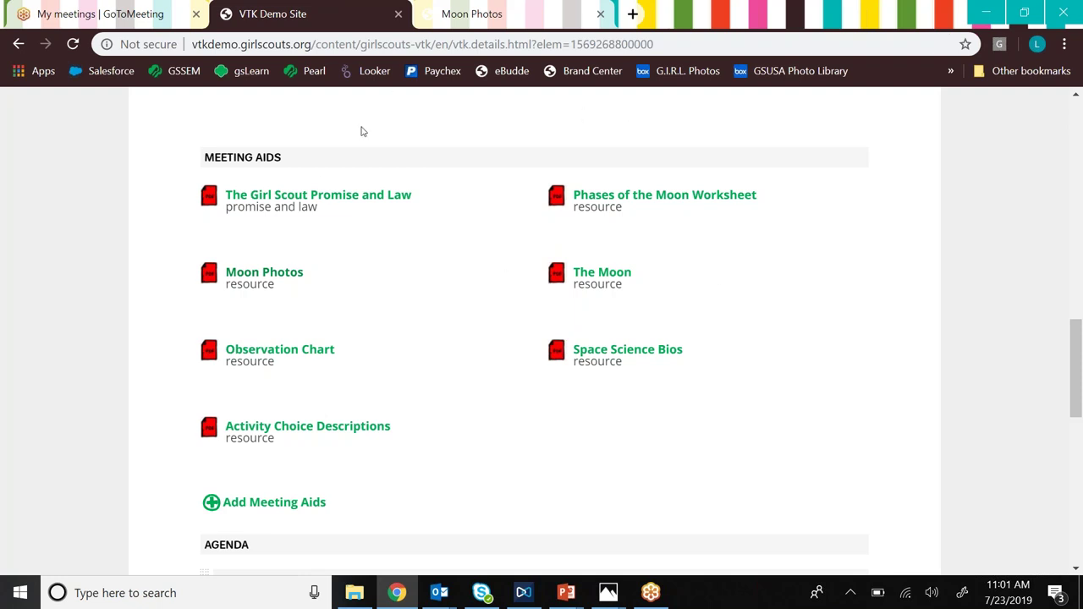
Step: Browse the list of additional meeting aids that can be added to the meeting, and close it without adding any
left_click(295, 502)
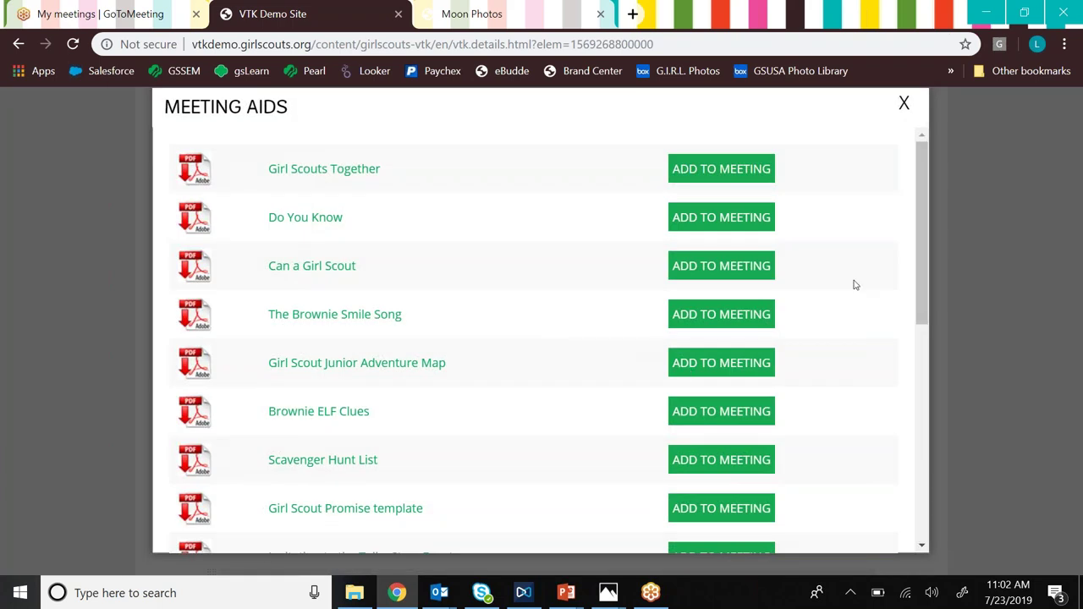
left_click_drag(922, 256, 923, 315)
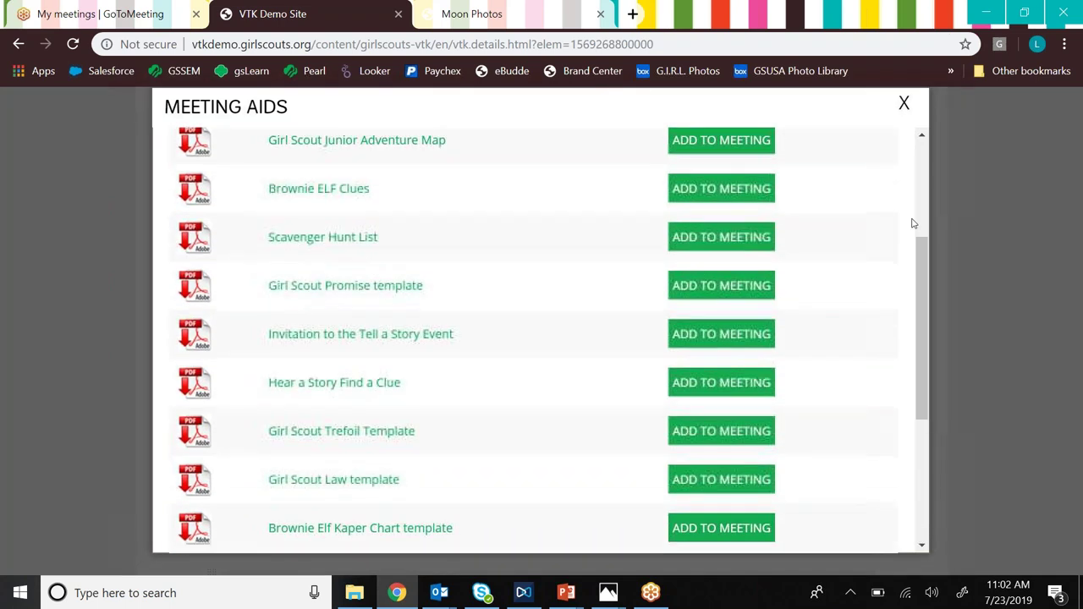
left_click(904, 105)
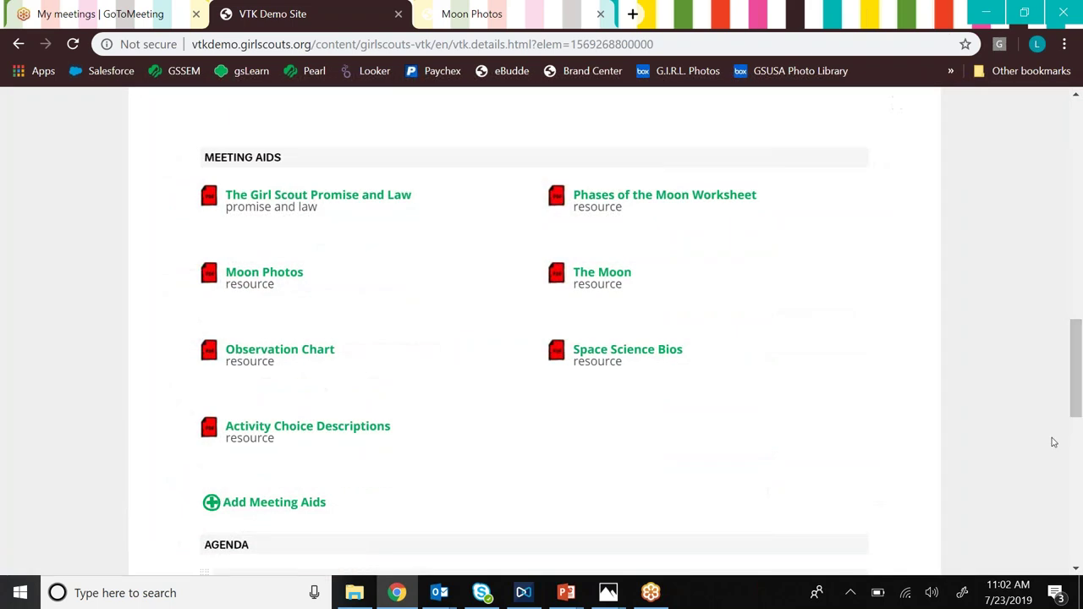
Step: Set the duration of the As Girls Arrive/Snack agenda item to 00:05
left_click_drag(1073, 360, 1075, 464)
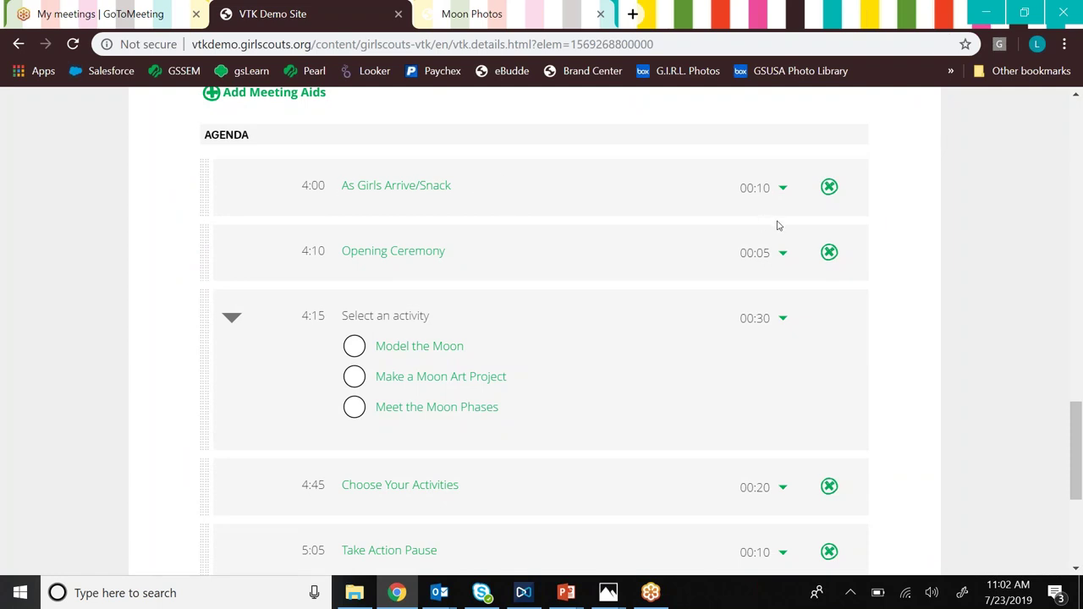
left_click(783, 190)
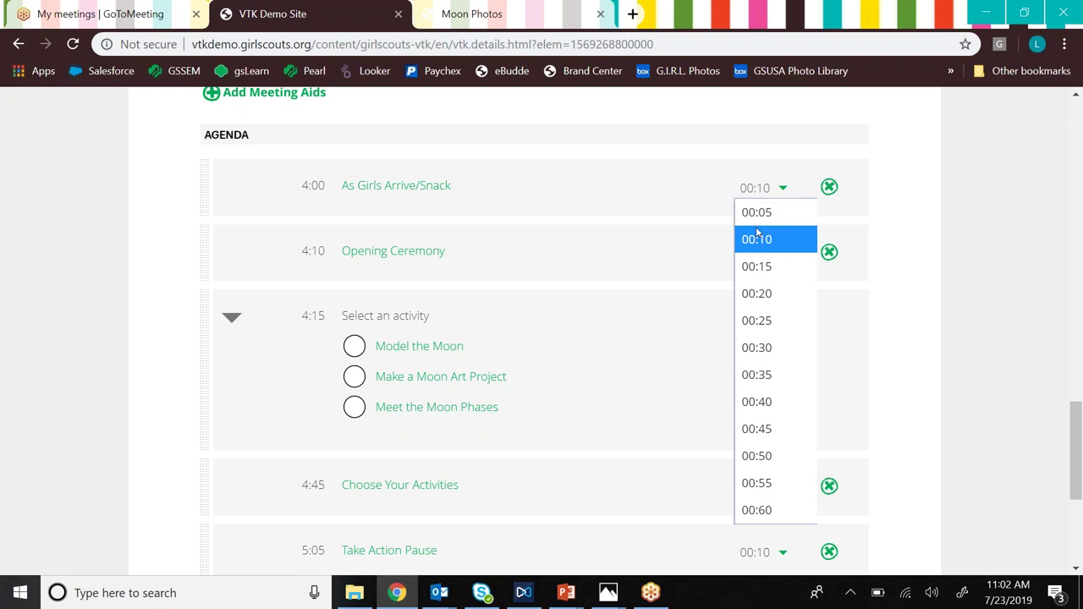
left_click(759, 220)
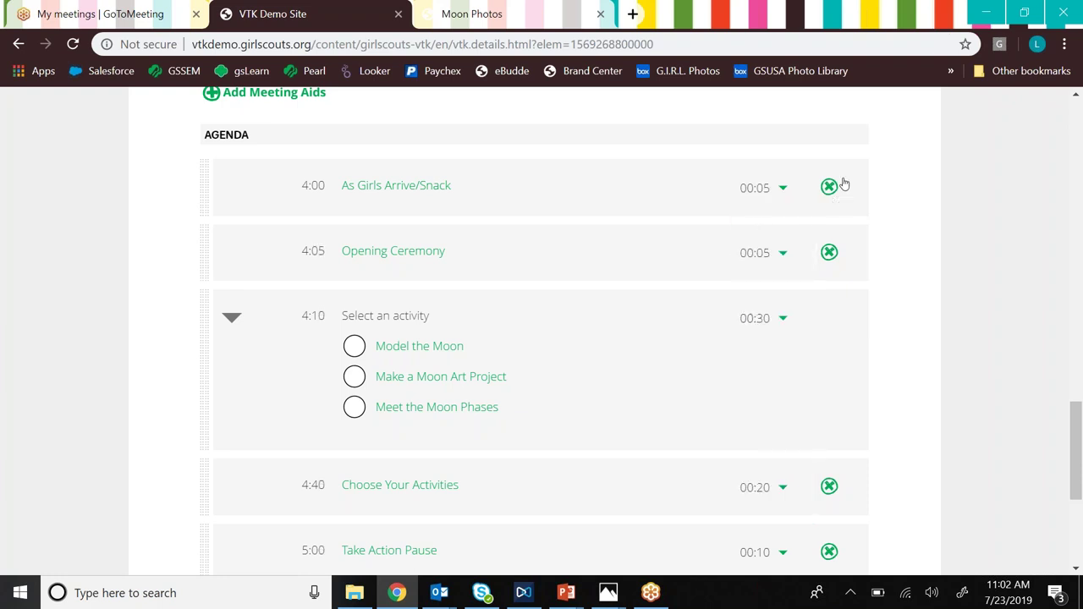
Step: Request removal of the As Girls Arrive/Snack item from the agenda, and cancel the deletion
left_click(829, 186)
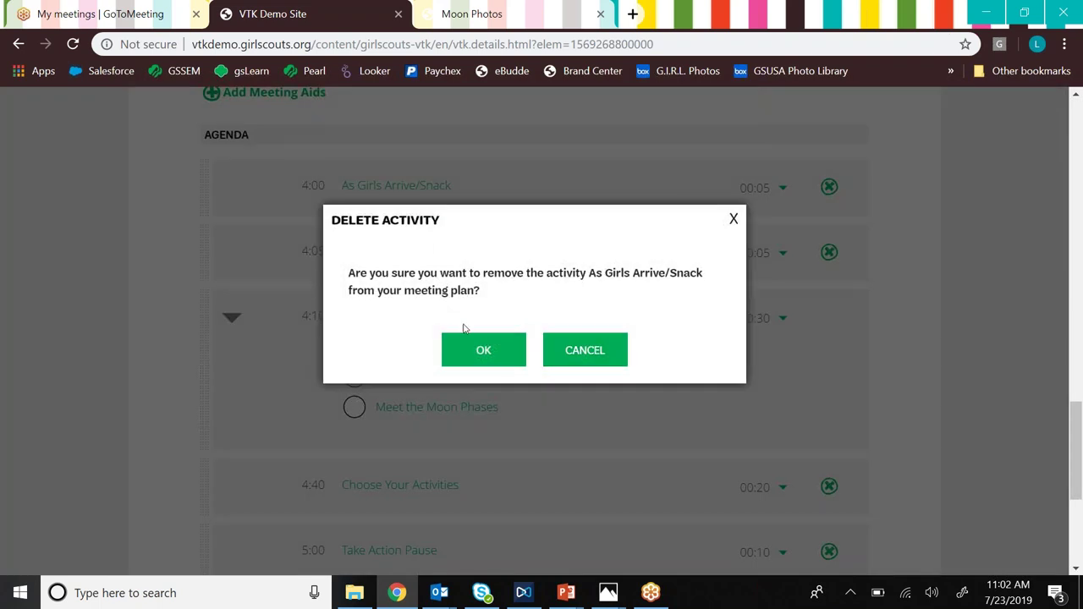
left_click(583, 348)
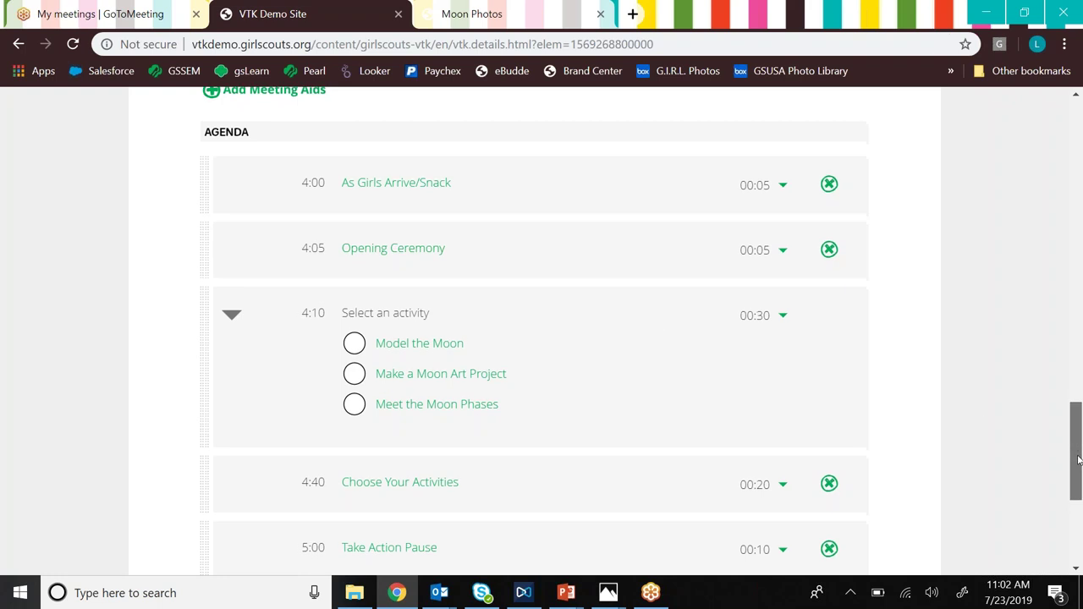
Step: Choose Make a Moon Art Project as the activity for the 4:10 agenda slot
left_click_drag(1078, 456, 1078, 484)
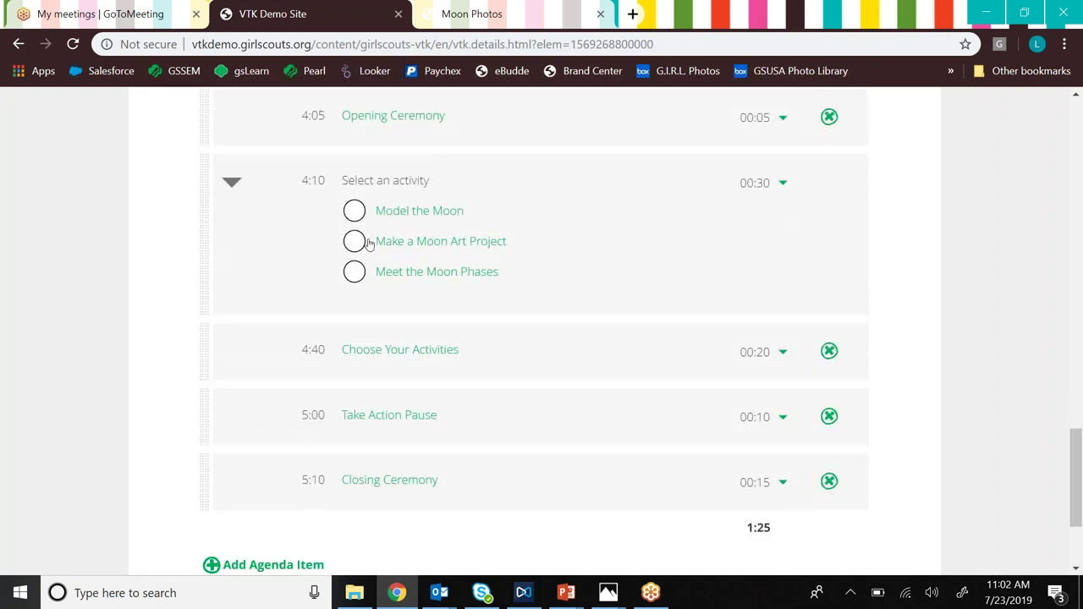
left_click(351, 216)
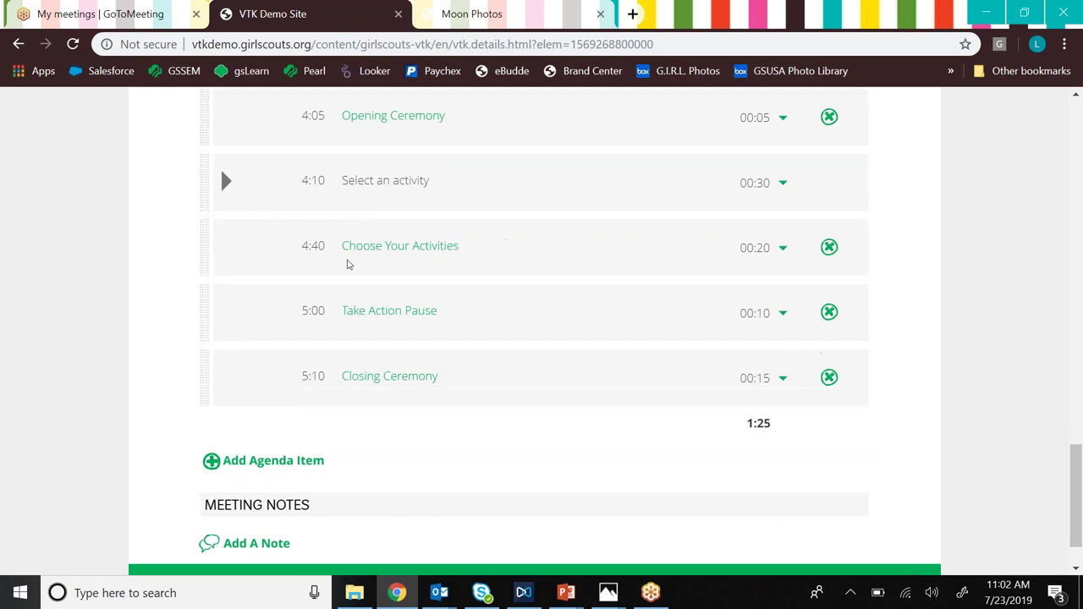
left_click(226, 182)
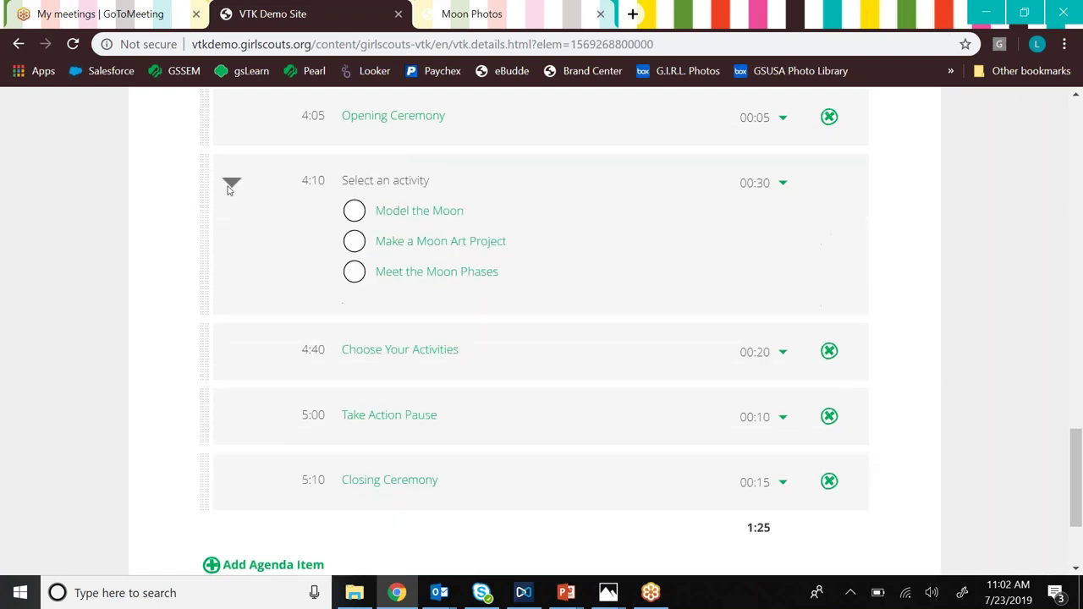
left_click(352, 242)
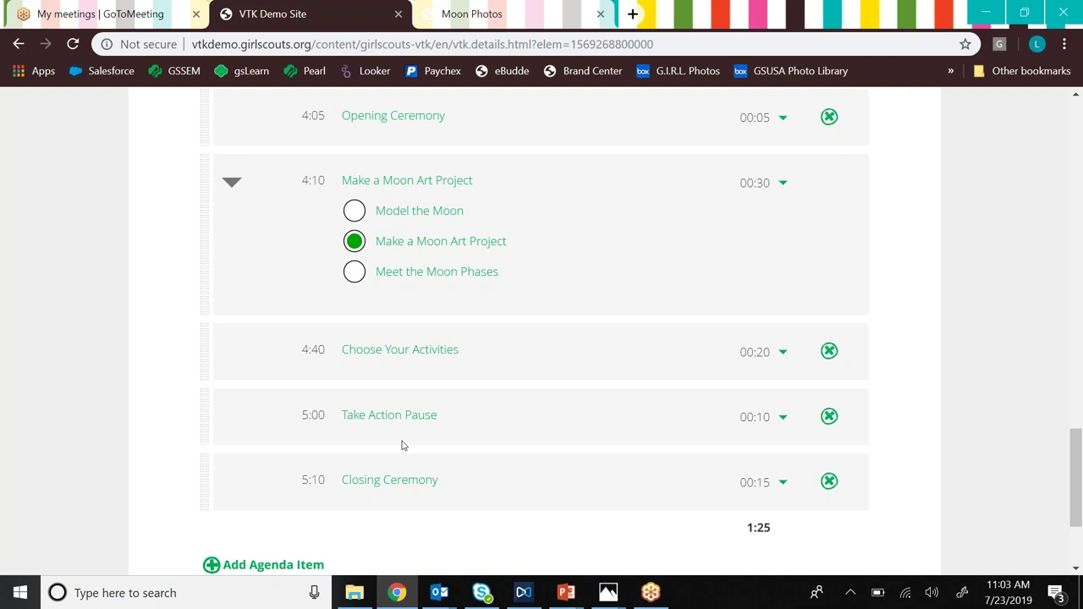
mouse_move(208, 296)
left_mouse_down()
mouse_move(184, 464)
mouse_move(183, 290)
mouse_move(181, 534)
mouse_move(176, 379)
mouse_move(194, 285)
left_mouse_up()
Step: View the form for adding a new agenda item, and close it without saving
scroll(1069, 438, "down", 2)
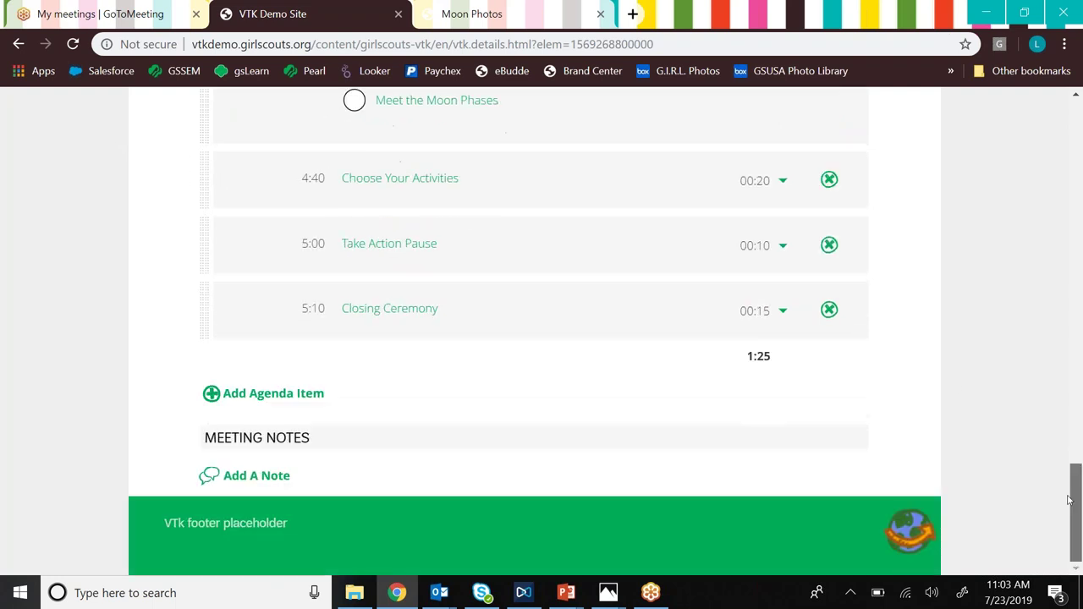
left_click(303, 395)
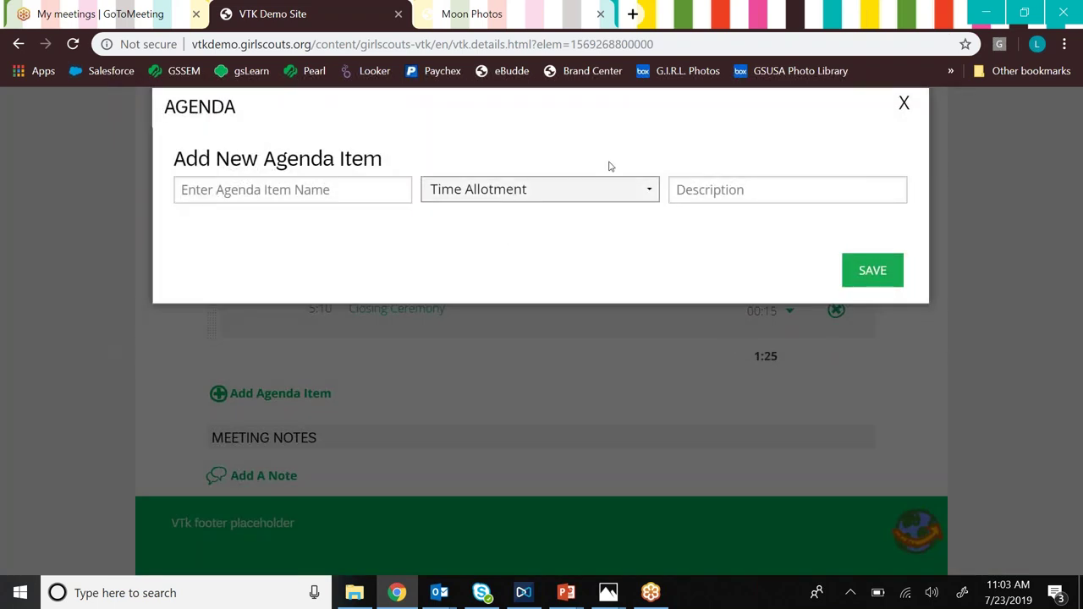
left_click(904, 102)
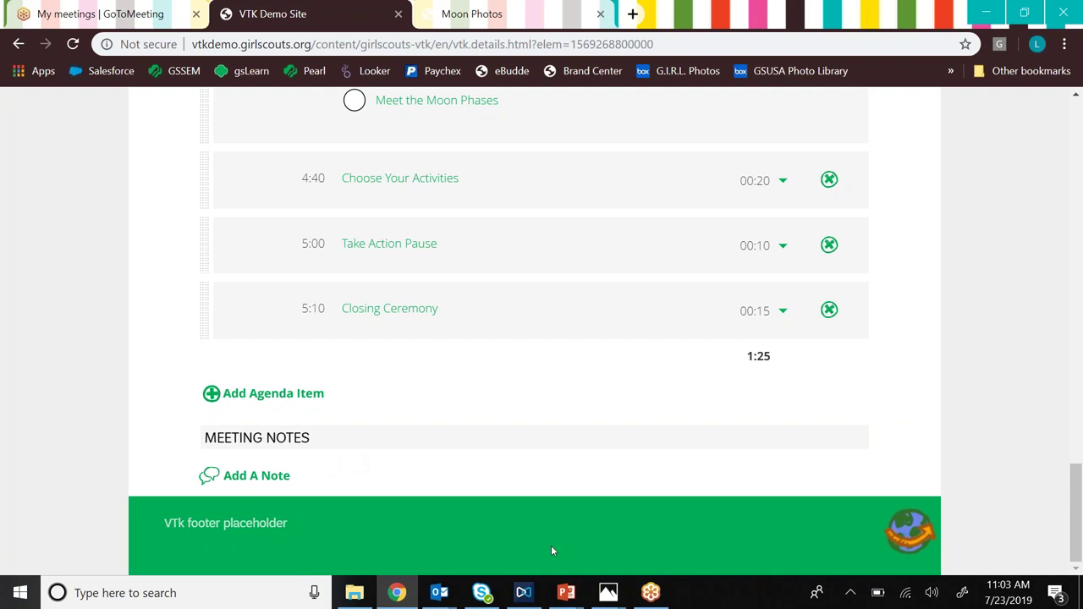
Step: Go to the My Troop page and look through the girls' contact details, achievements and attendance down to the volunteers section
left_click_drag(1077, 511, 1068, 135)
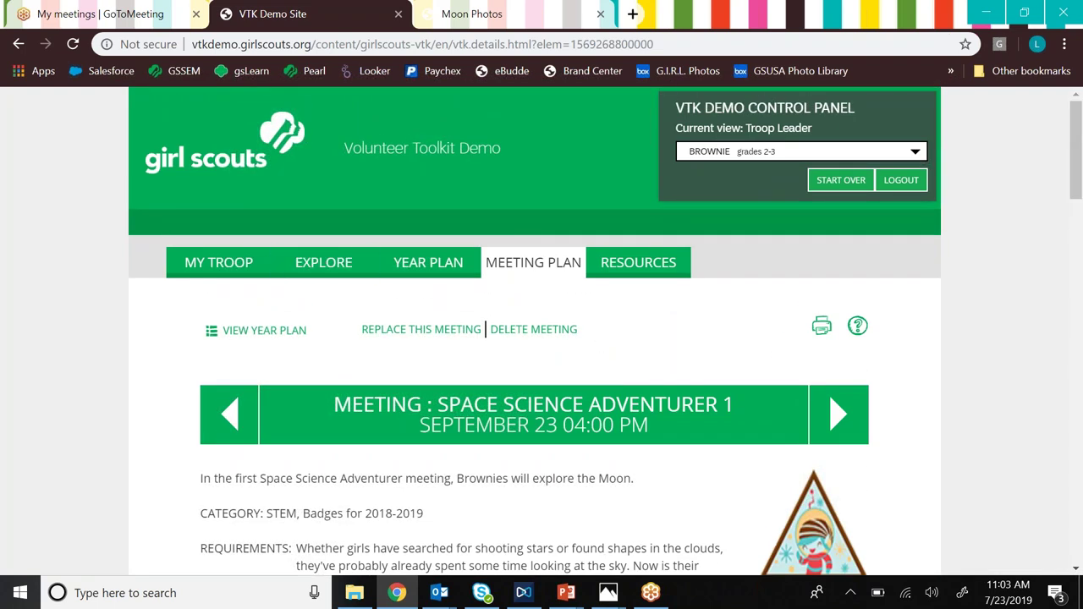
left_click(222, 264)
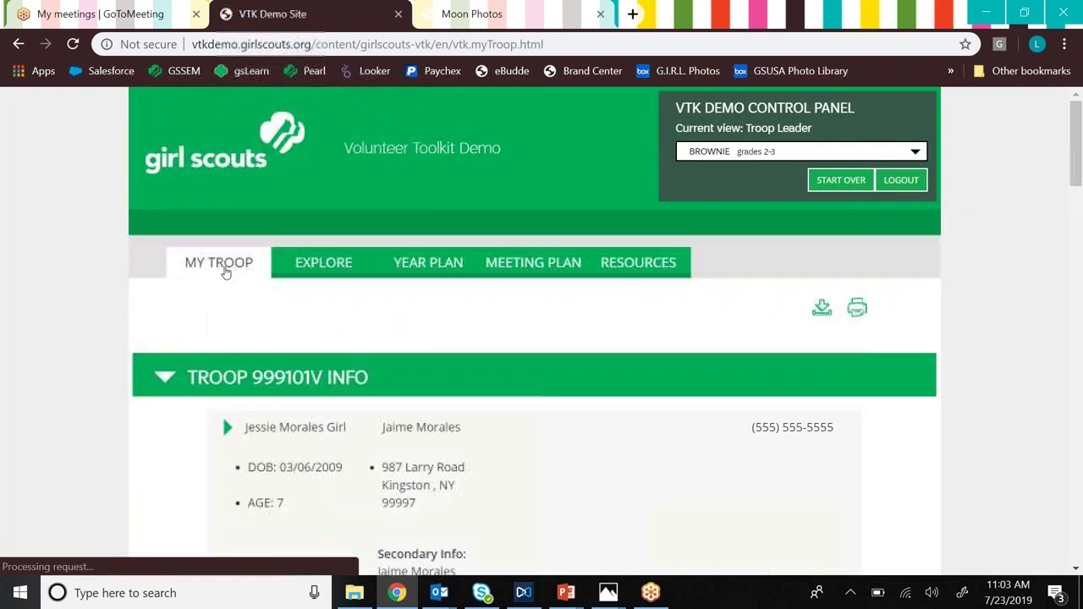
left_click_drag(1077, 154, 1078, 203)
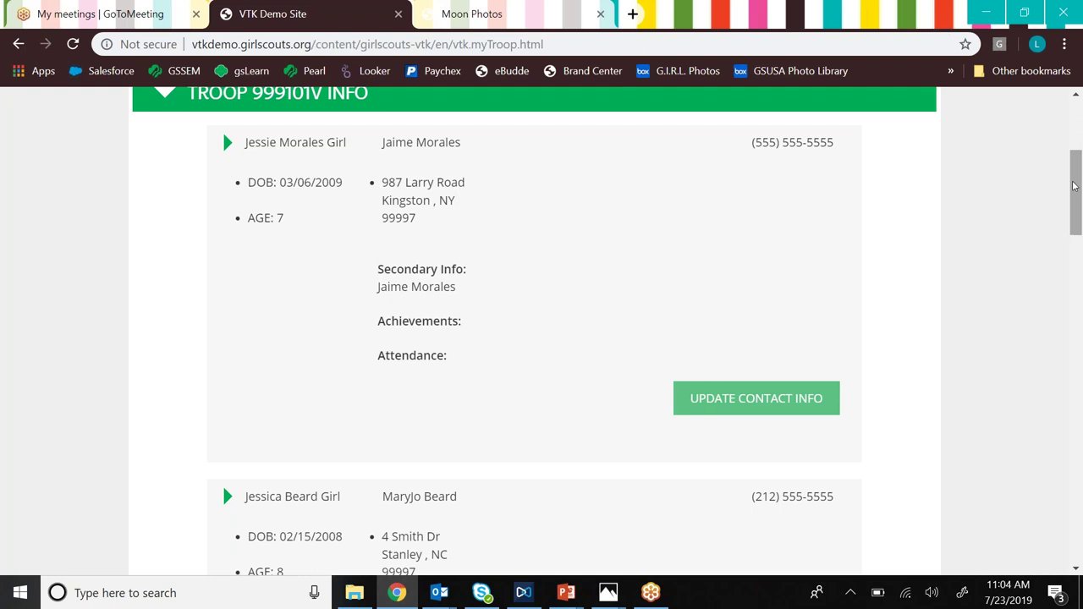
left_click_drag(1081, 200, 1055, 521)
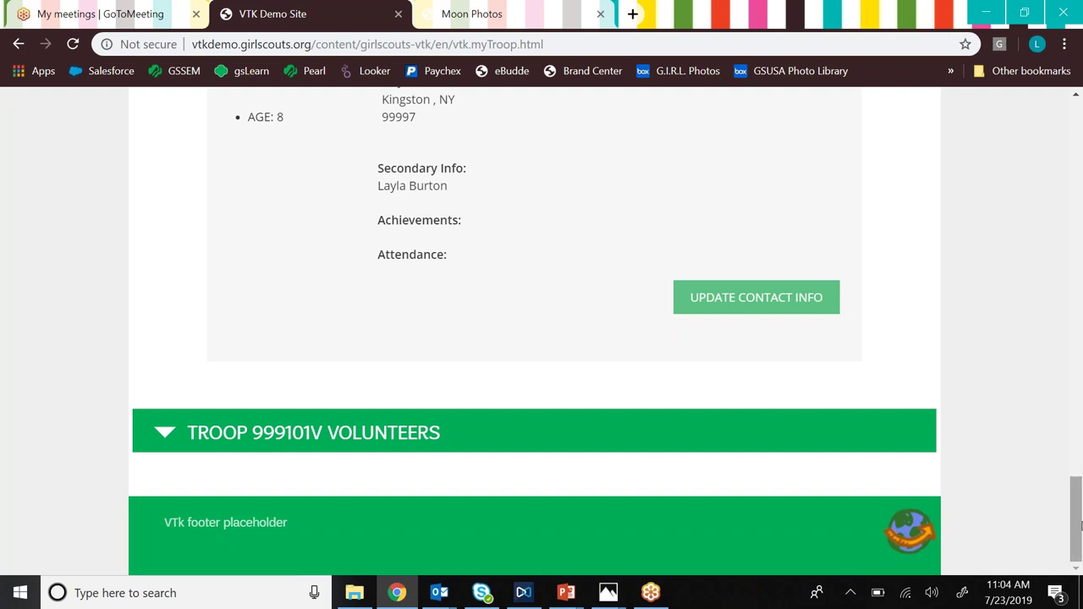
left_click_drag(1076, 532, 1075, 127)
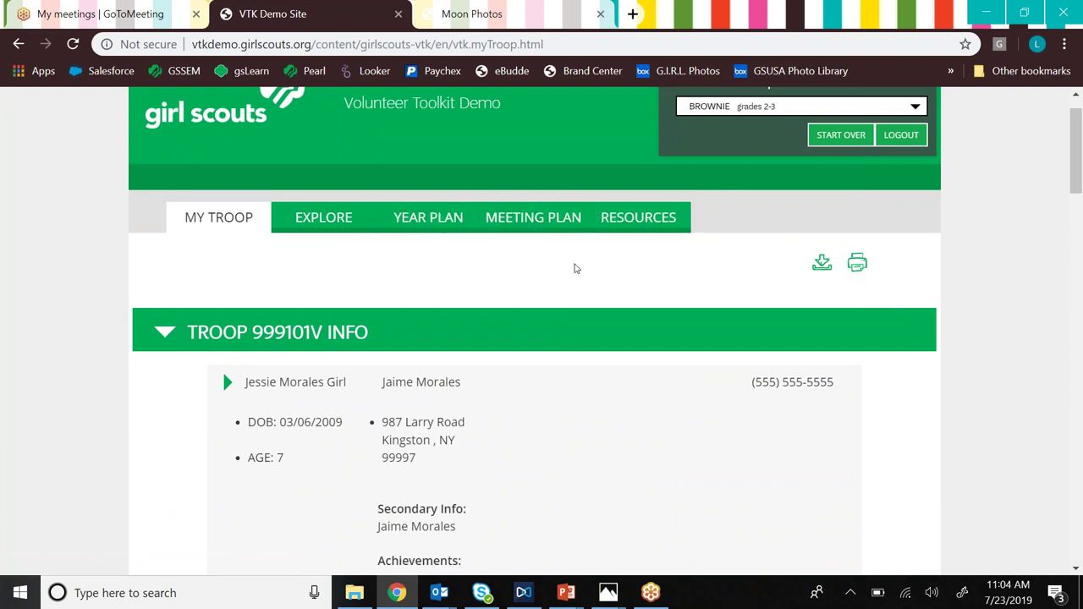
Step: Go to the Resources page and look through the Brownie links and the topic sections from Troop Leadership to Camp or Outdoors
left_click(643, 220)
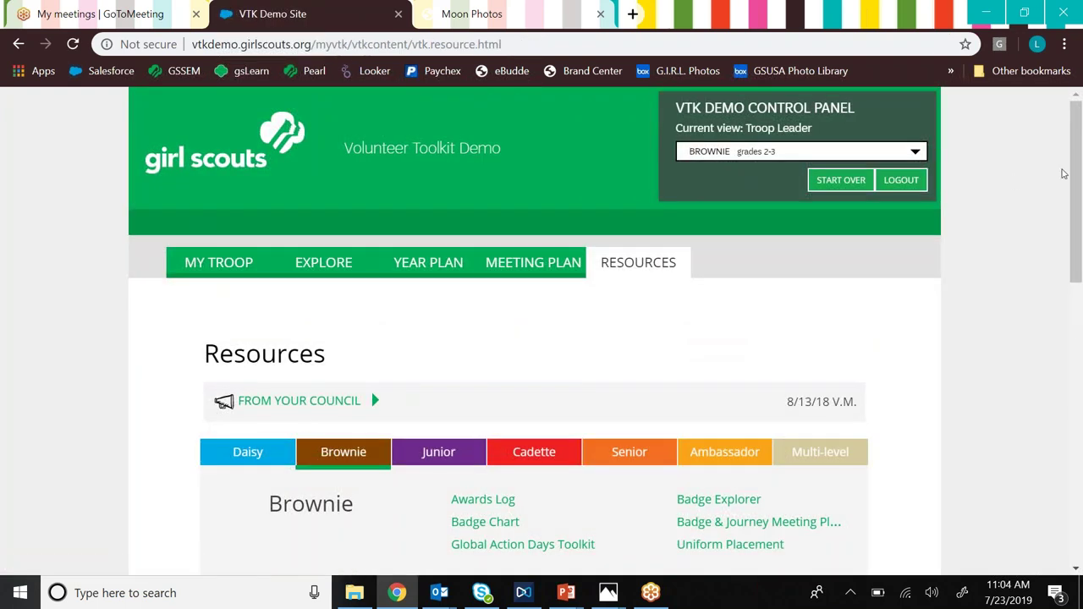
scroll(1076, 167, "down", 1)
left_click_drag(1076, 166, 1077, 244)
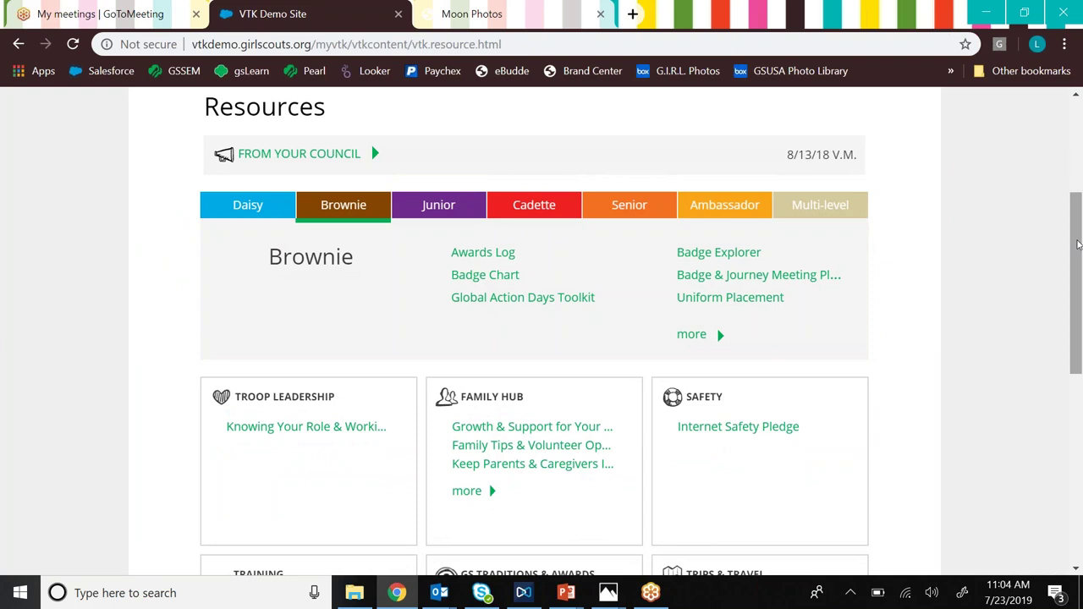
left_click_drag(1077, 245, 1072, 337)
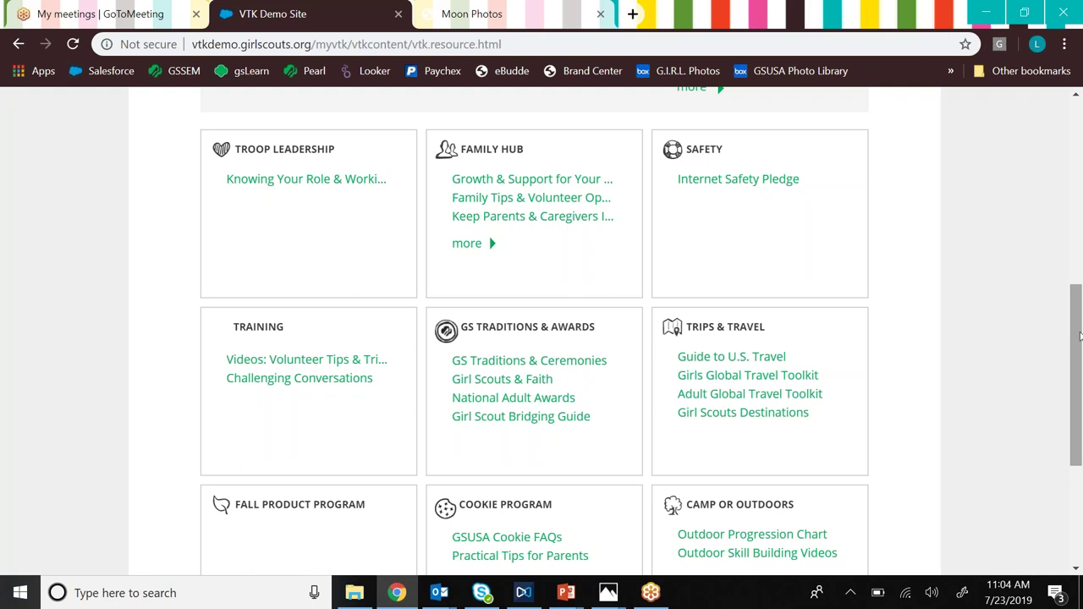
left_click_drag(1073, 337, 1078, 177)
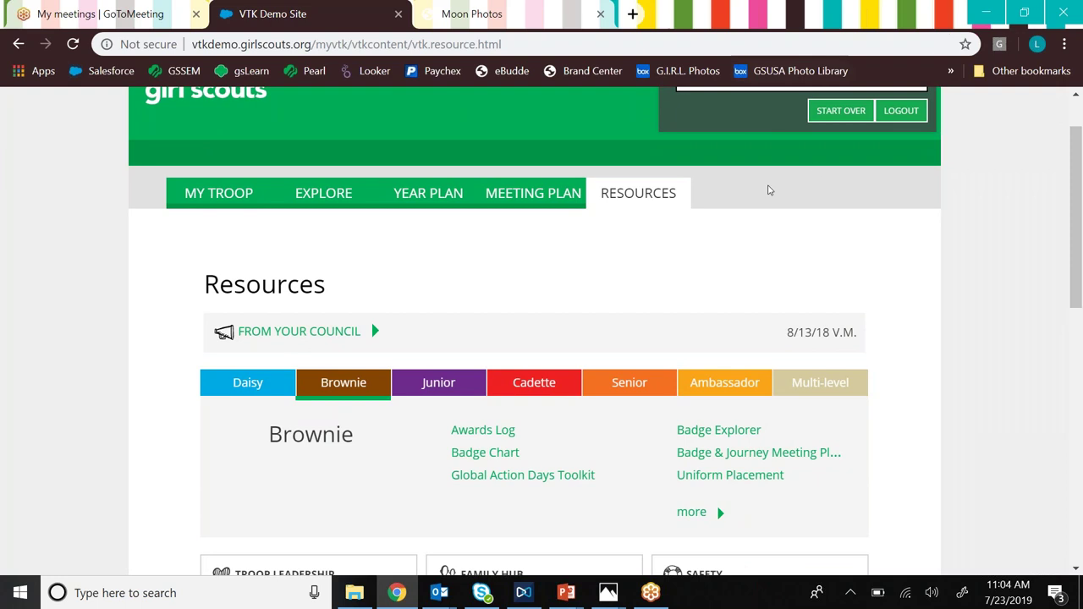